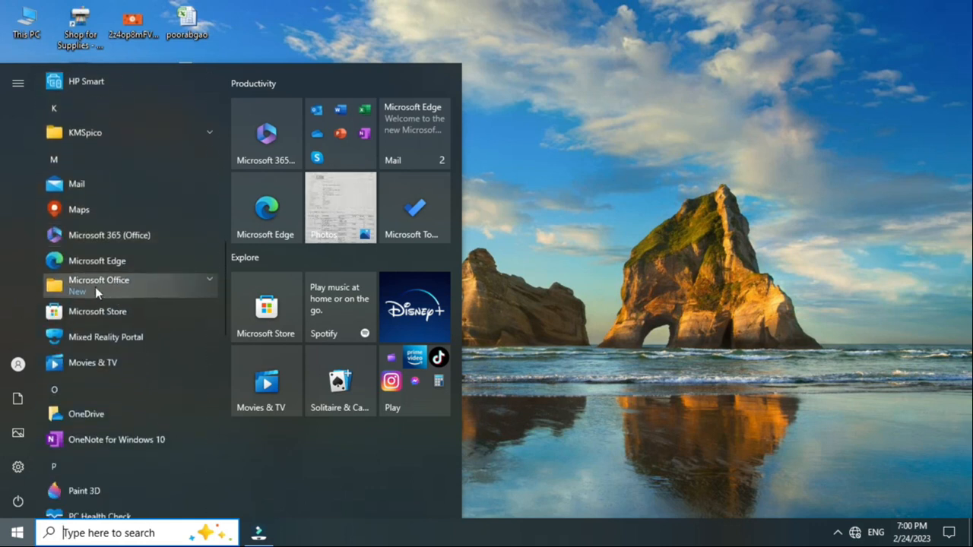
# - Open Microsoft Office Word 2007 from the installed programs list and close it again
pyautogui.click(164, 279)
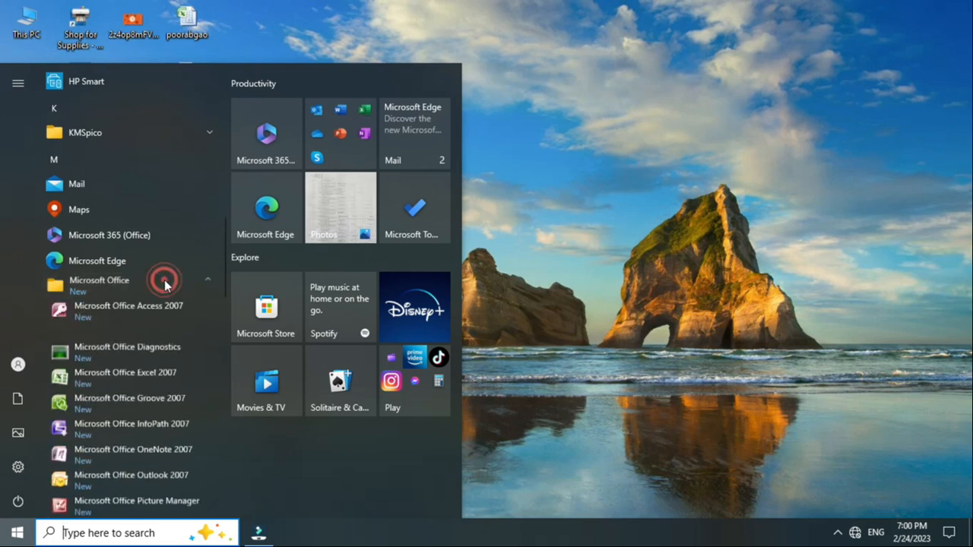
pyautogui.scroll(-4, 162, 283)
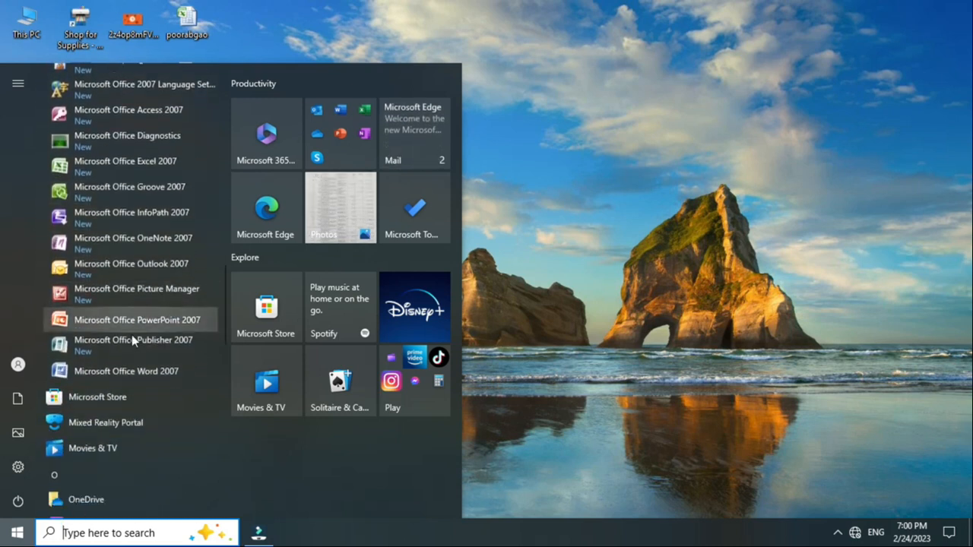
pyautogui.click(145, 375)
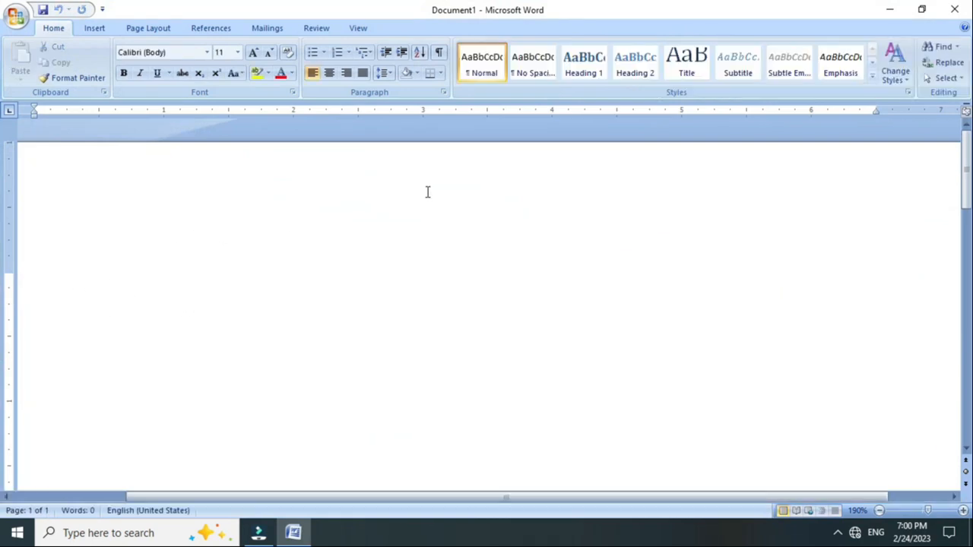
pyautogui.click(954, 9)
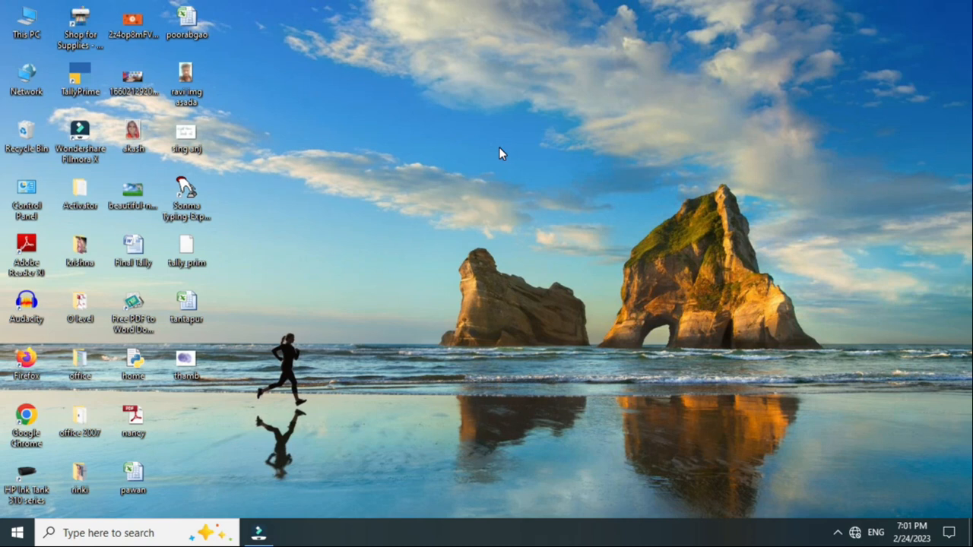
# - Launch Word with the winword run command and open the recent document Office button
pyautogui.press('super+r')
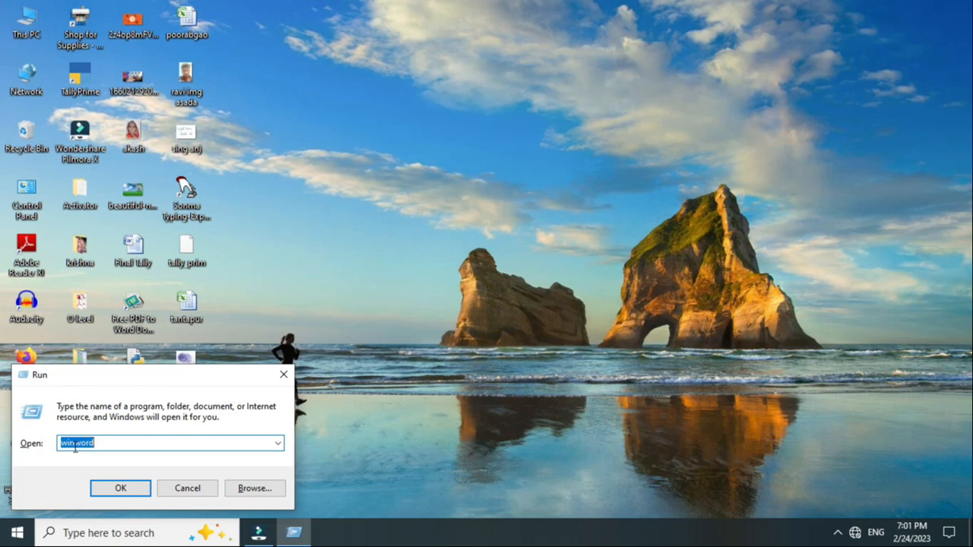
pyautogui.click(113, 444)
pyautogui.click(130, 489)
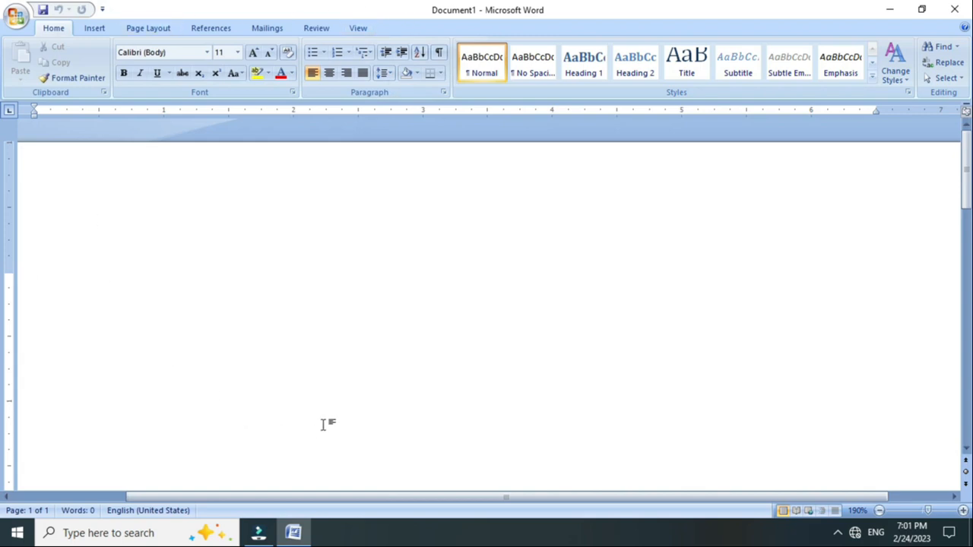
pyautogui.click(13, 16)
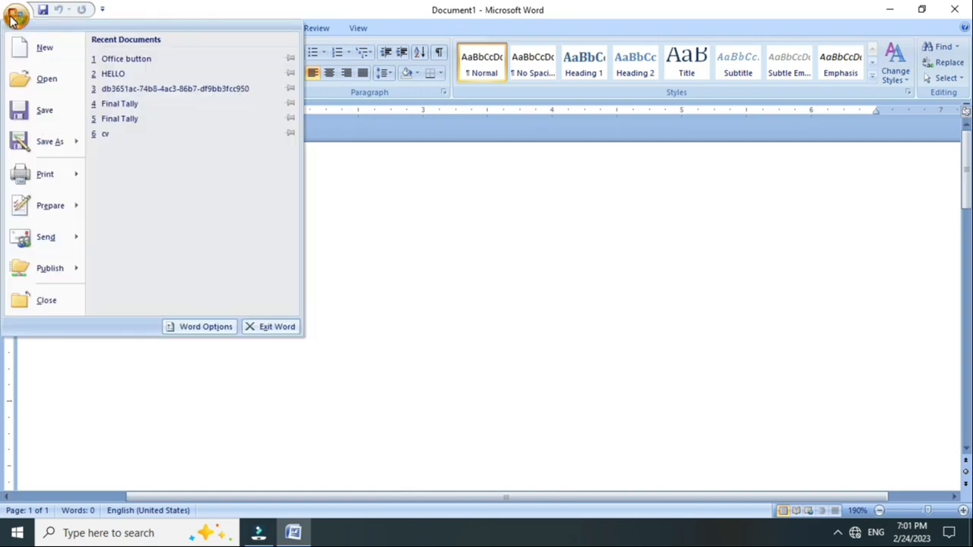
pyautogui.click(126, 61)
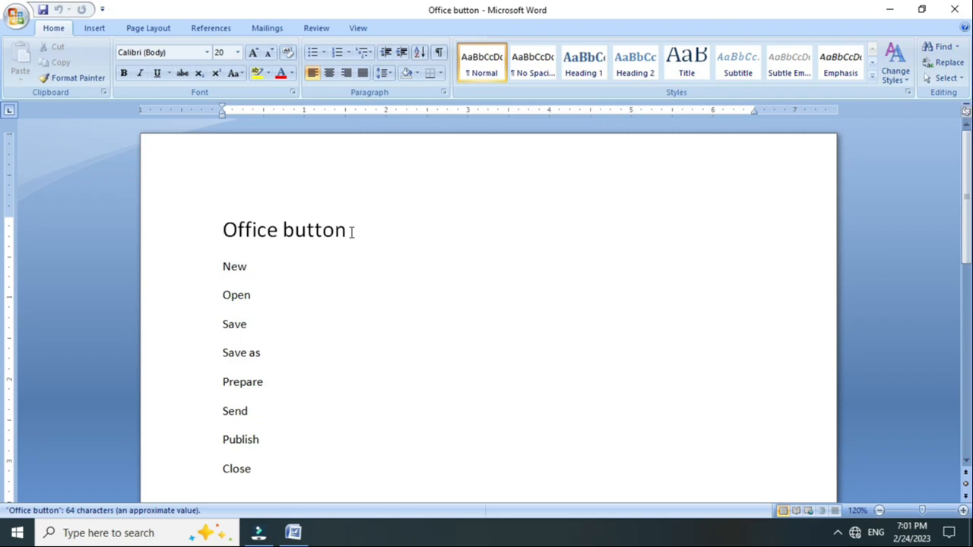
# - Add the shortcut text ctrl+n after the New entry in the list, separated by a tab space
pyautogui.scroll(5, 304, 265)
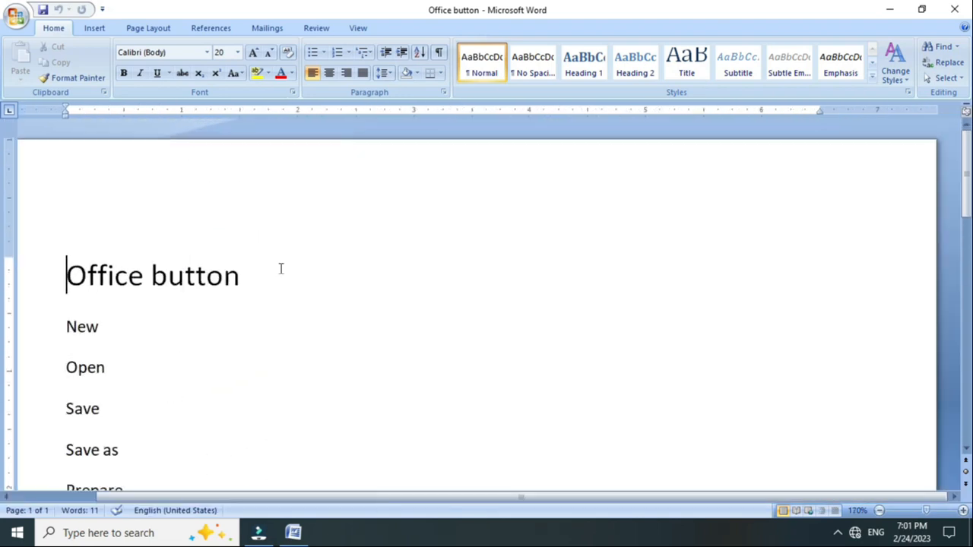
pyautogui.scroll(-4, 248, 297)
pyautogui.moveTo(342, 495); pyautogui.dragTo(175, 495)
pyautogui.scroll(2, 161, 430)
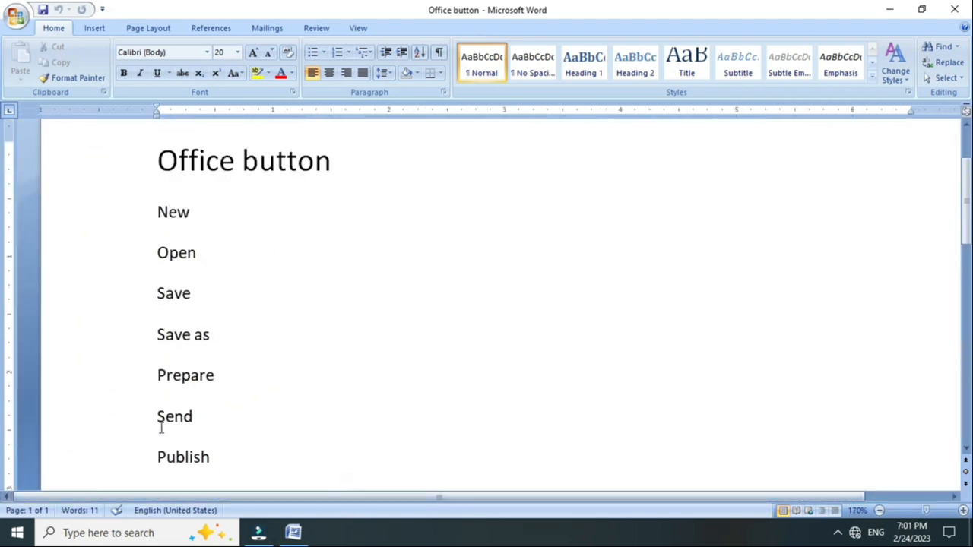
pyautogui.scroll(1, 160, 429)
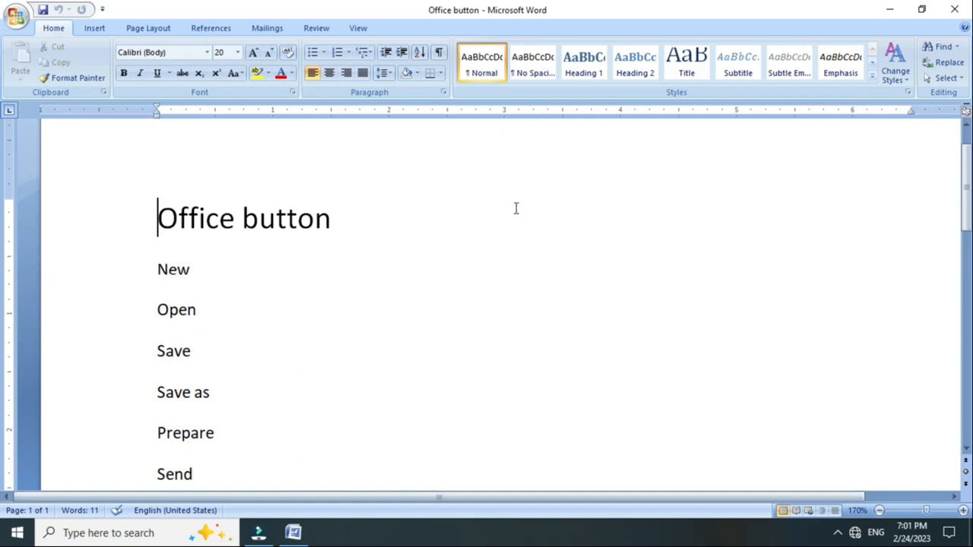
pyautogui.moveTo(158, 269); pyautogui.dragTo(196, 278)
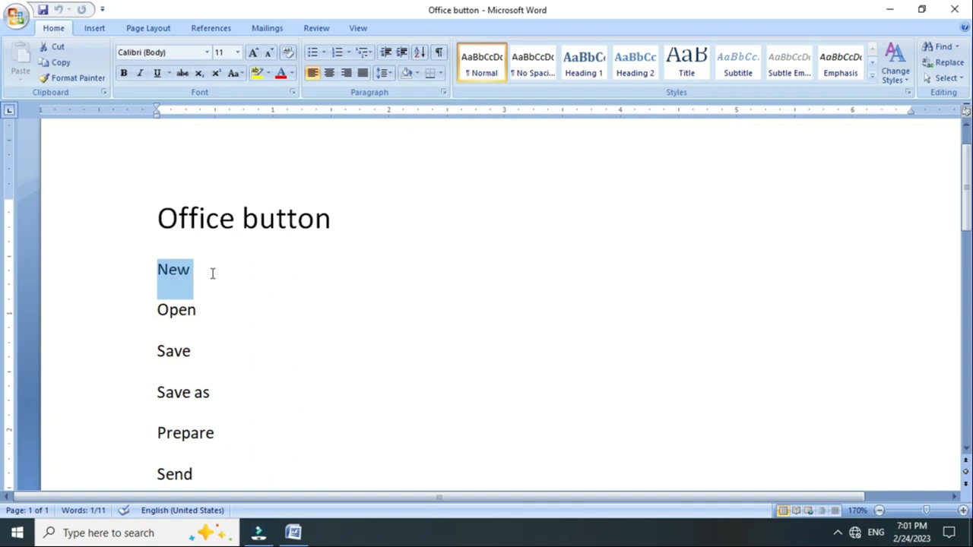
pyautogui.click(213, 274)
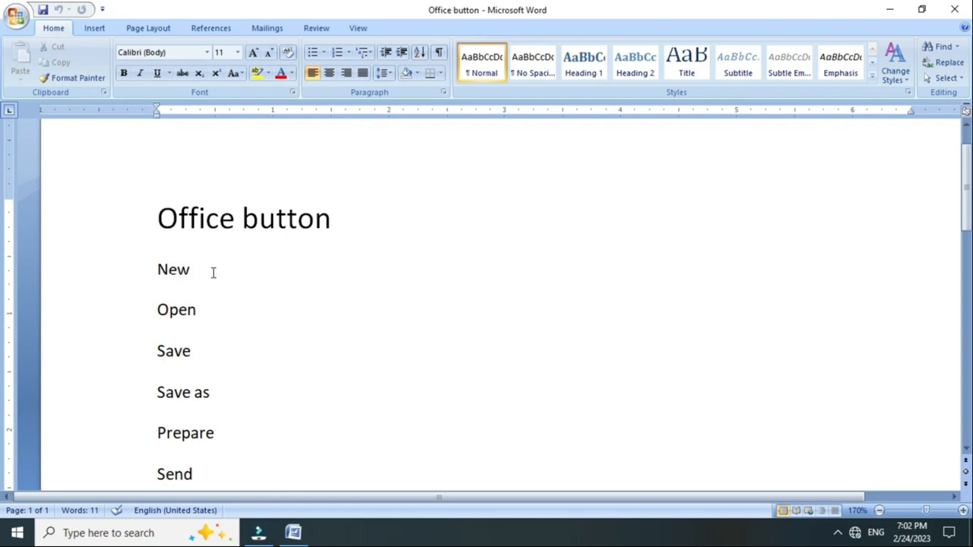
pyautogui.press('Tab')
pyautogui.write('ctrl+n')
pyautogui.moveTo(268, 274); pyautogui.dragTo(215, 301)
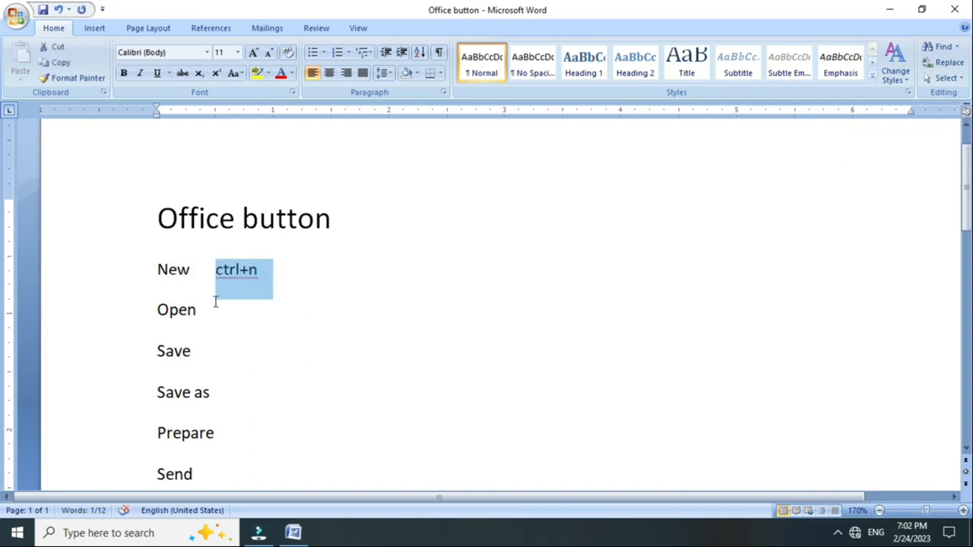
# - Create a new blank document and switch back to the Office button document
pyautogui.hotkey('ctrl', 'n')
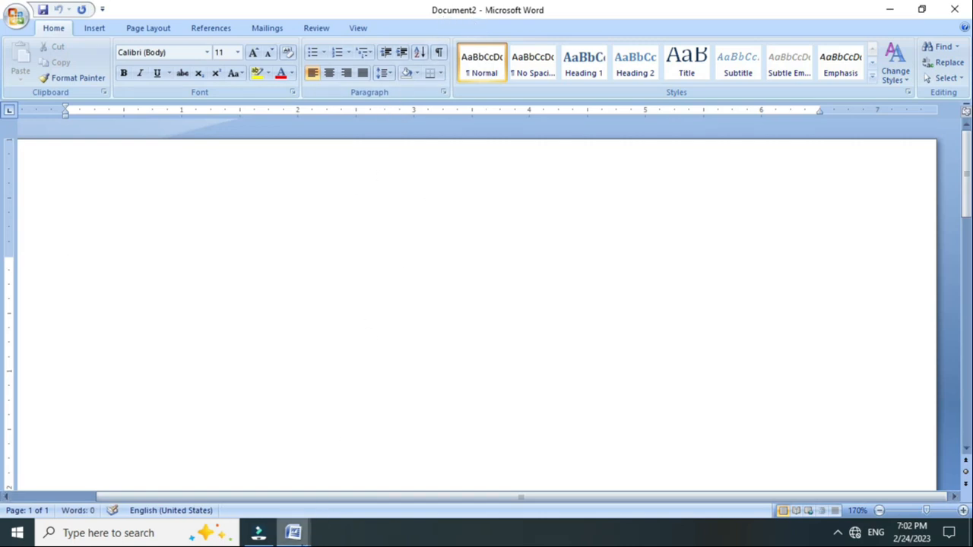
pyautogui.moveTo(301, 538)
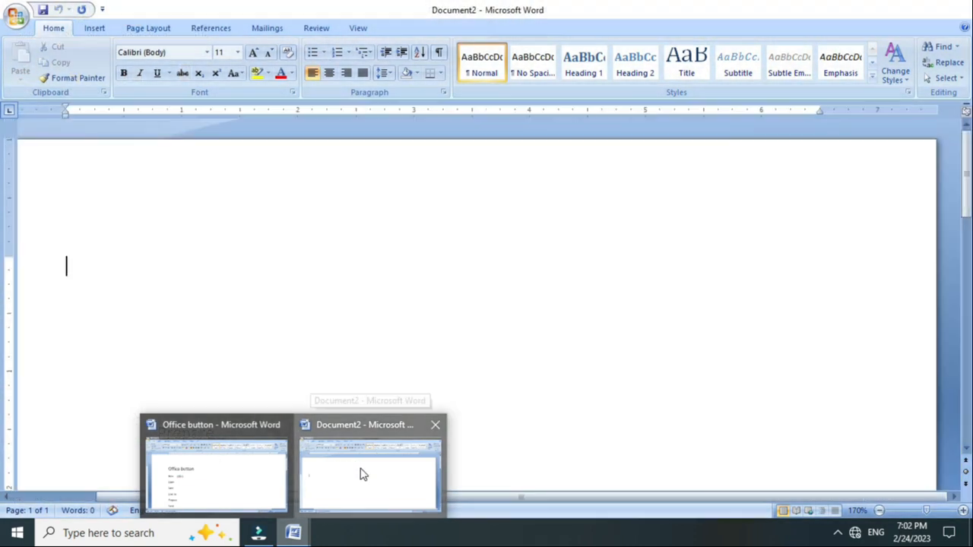
pyautogui.click(359, 471)
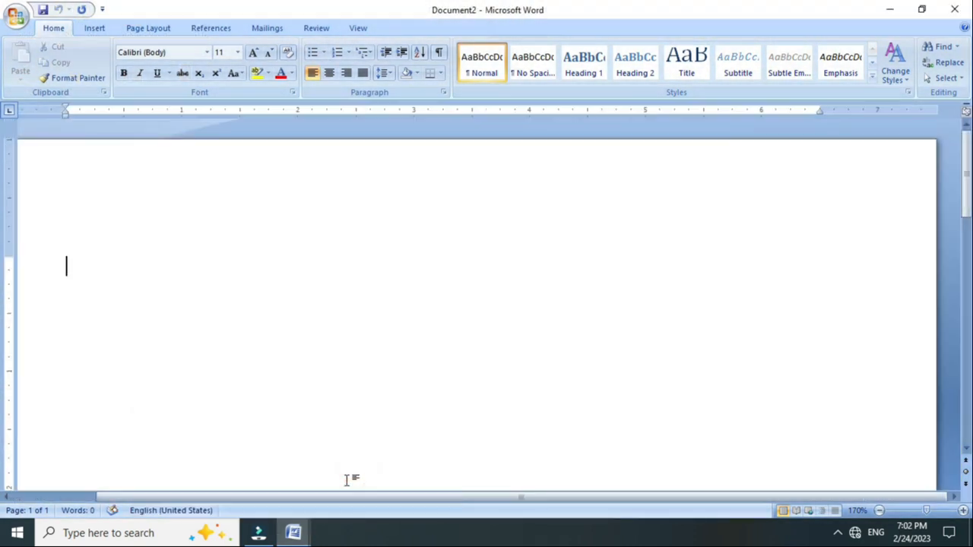
pyautogui.click(254, 480)
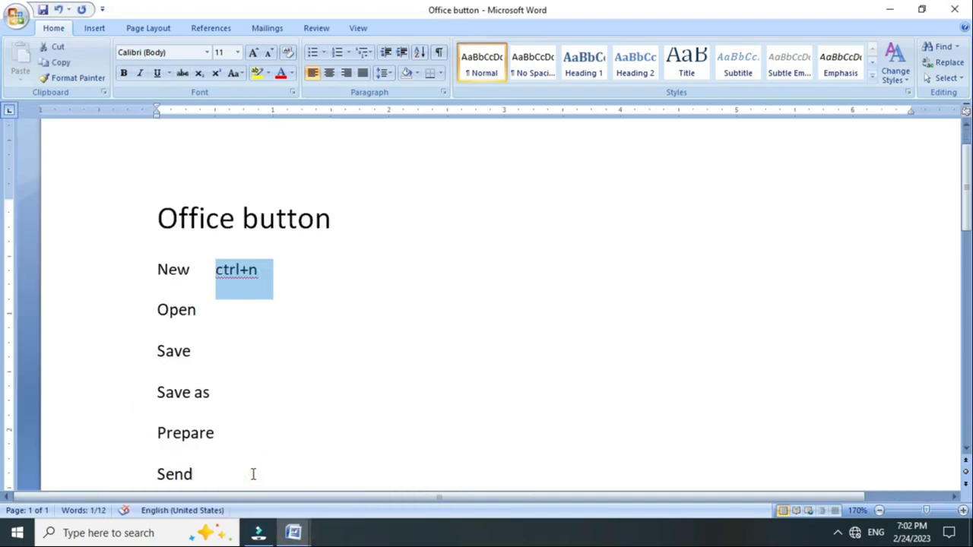
# - Add the shortcut text ctrl+o beside the Open entry, aligned with the shortcut above it
pyautogui.click(196, 275)
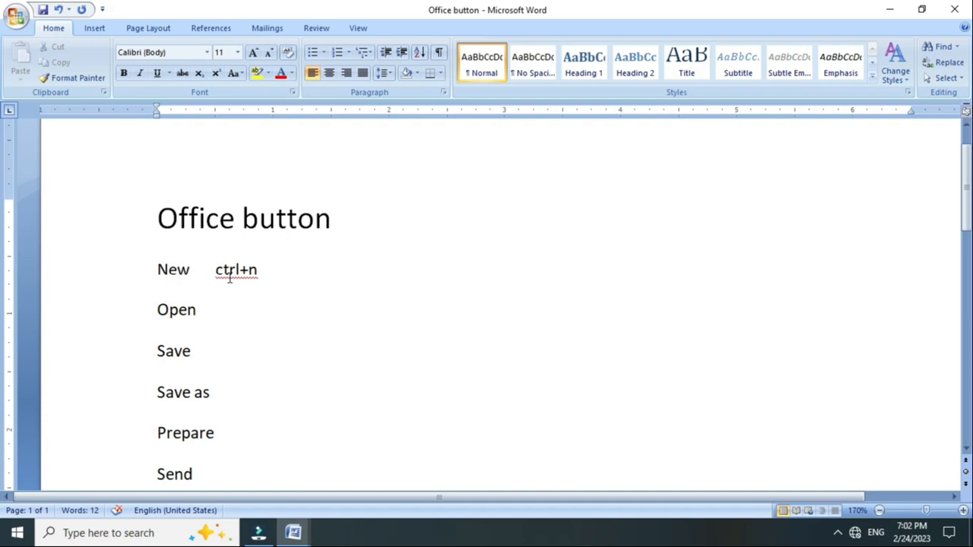
pyautogui.click(219, 309)
pyautogui.write('ctrl+o')
pyautogui.moveTo(215, 269); pyautogui.dragTo(273, 269)
pyautogui.moveTo(240, 309); pyautogui.dragTo(218, 310)
pyautogui.tripleClick(350, 221)
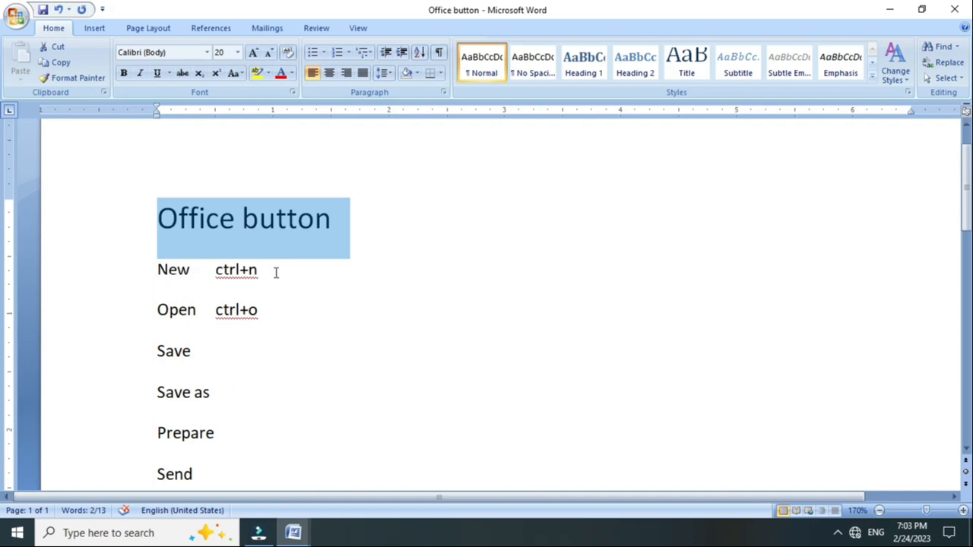
pyautogui.moveTo(276, 273); pyautogui.dragTo(232, 272)
pyautogui.click(354, 212)
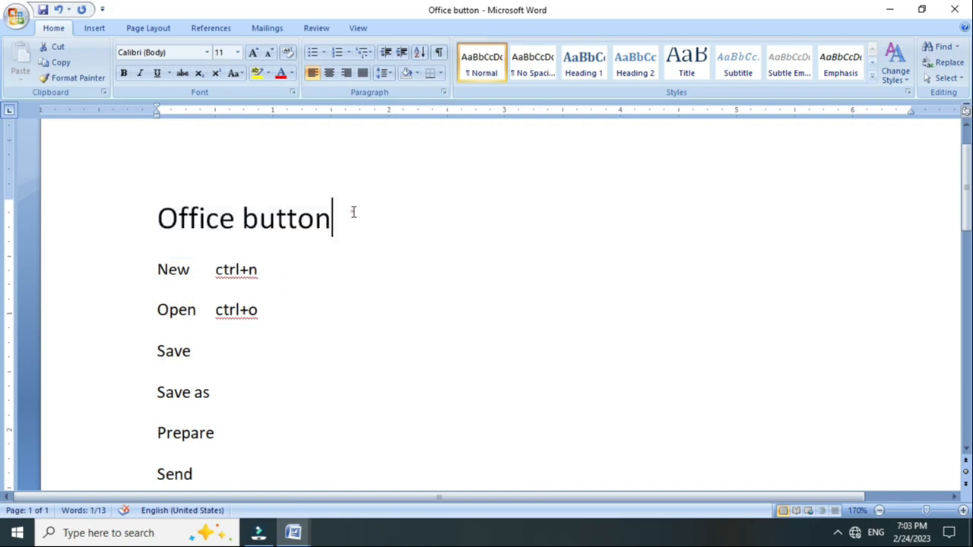
# - Open the HELLO document from the Documents folder and look over its page
pyautogui.click(16, 16)
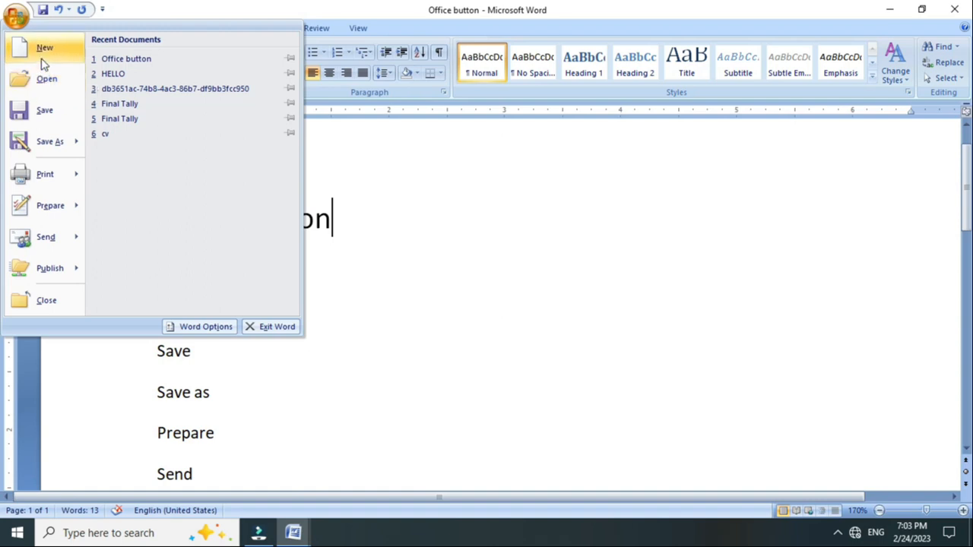
pyautogui.click(406, 204)
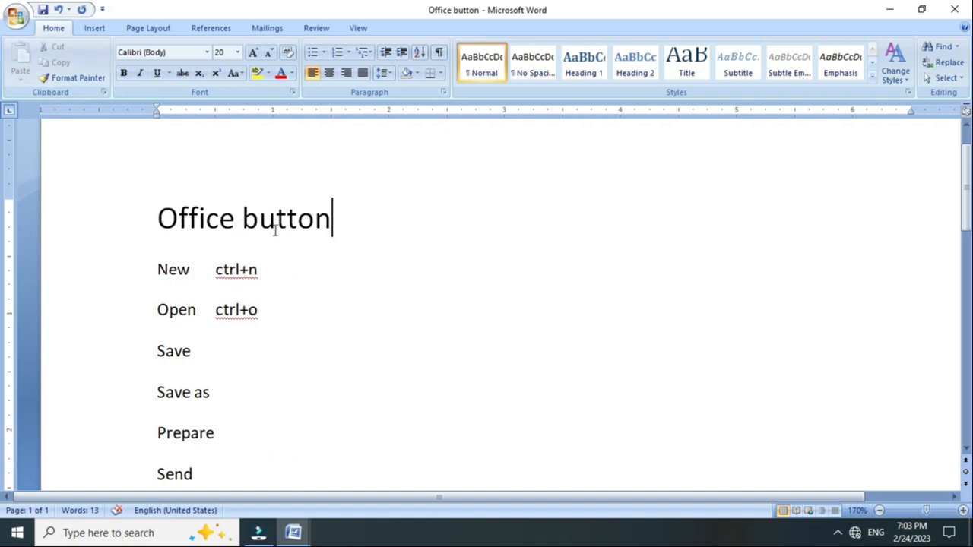
pyautogui.click(15, 21)
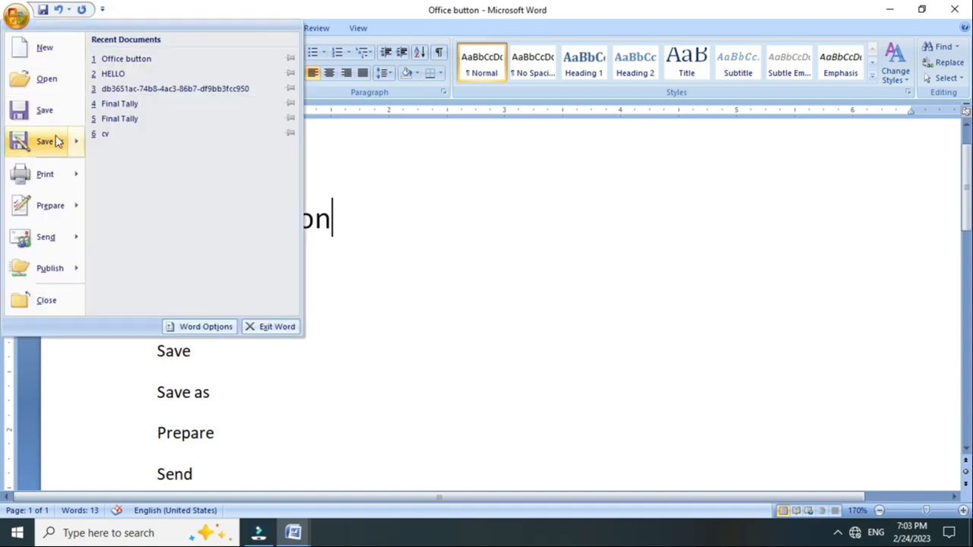
pyautogui.click(32, 85)
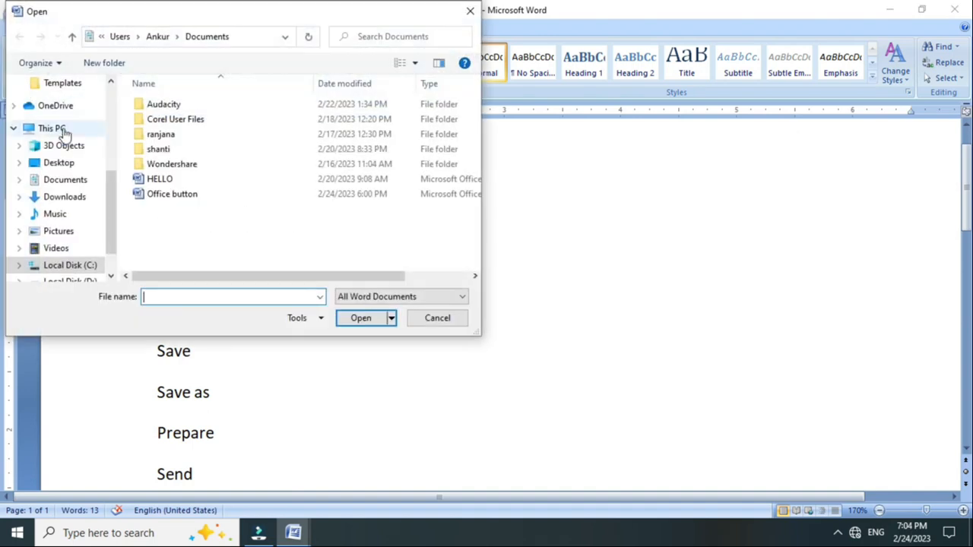
pyautogui.moveTo(185, 17); pyautogui.dragTo(392, 103)
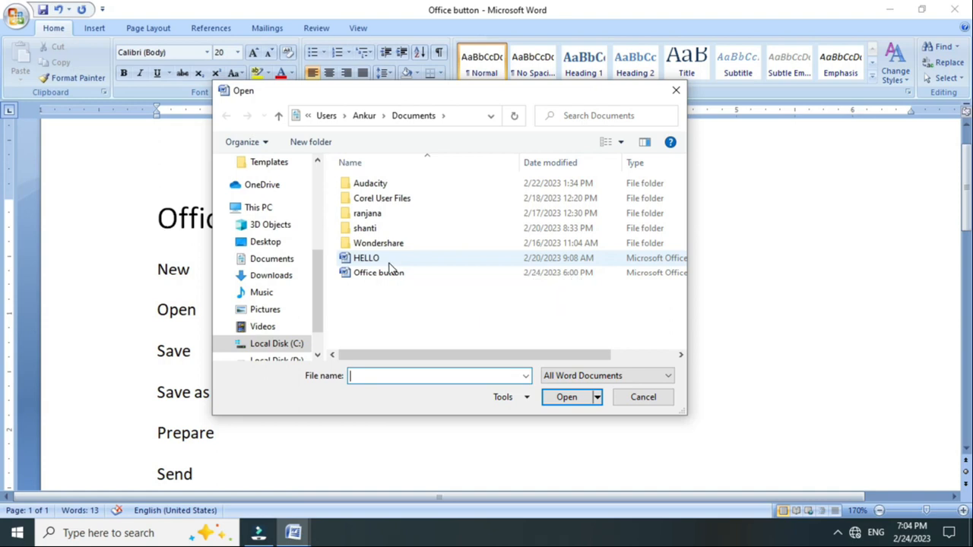
pyautogui.click(389, 262)
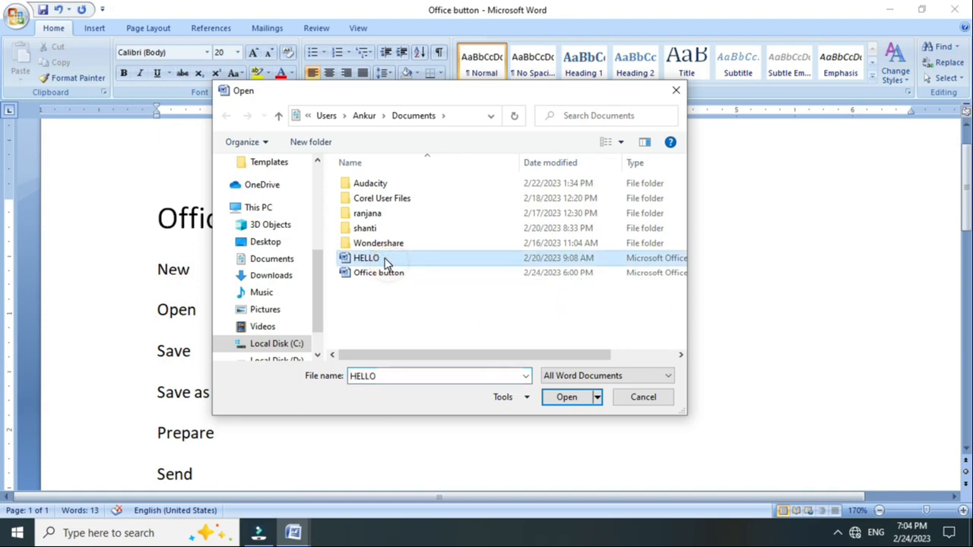
pyautogui.click(567, 398)
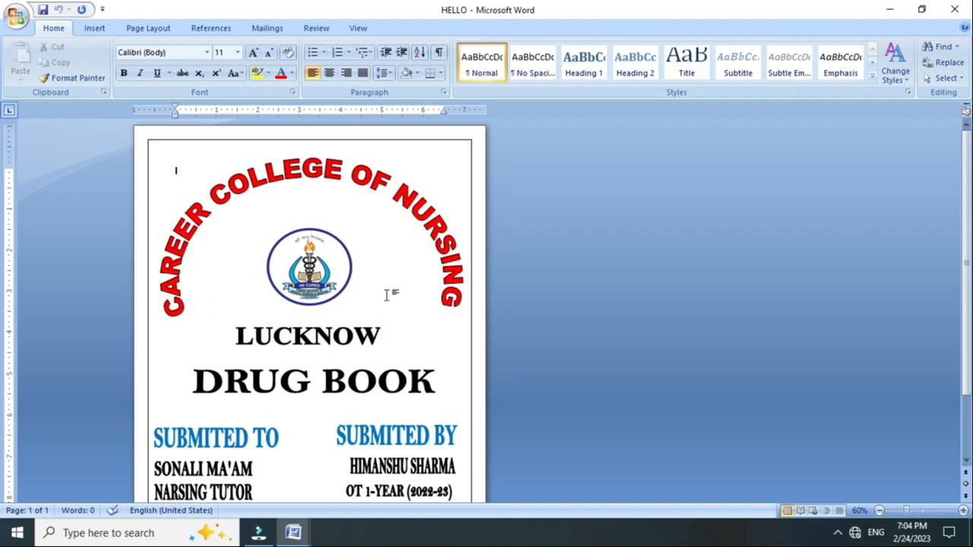
pyautogui.scroll(-3, 388, 300)
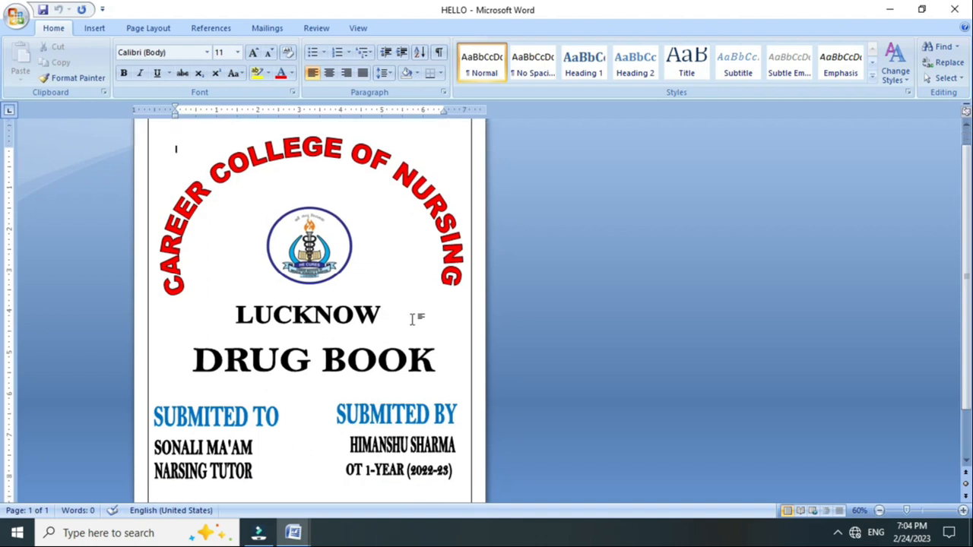
pyautogui.scroll(3, 384, 331)
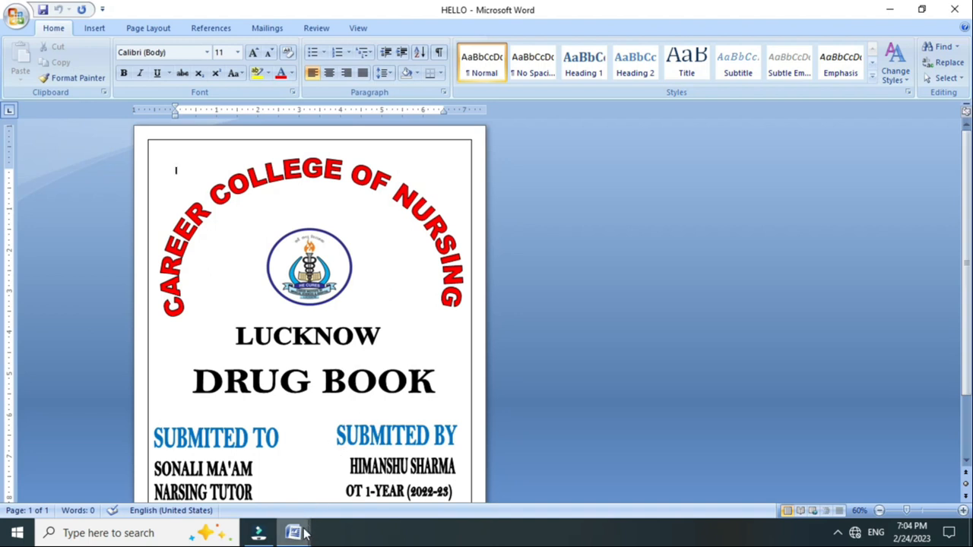
# - Return to the Office button document and add tab spacing after the Save entry
pyautogui.moveTo(304, 534)
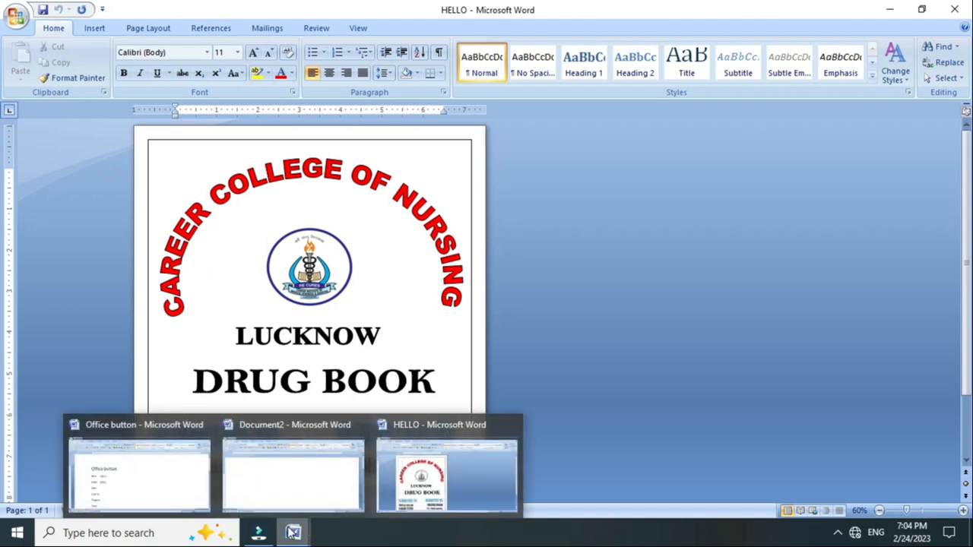
pyautogui.click(172, 479)
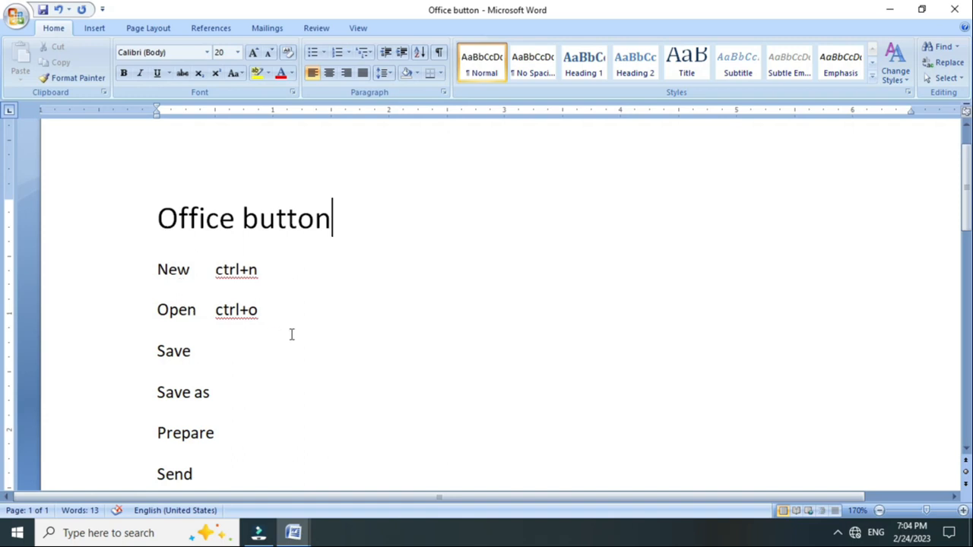
pyautogui.moveTo(221, 353); pyautogui.dragTo(163, 359)
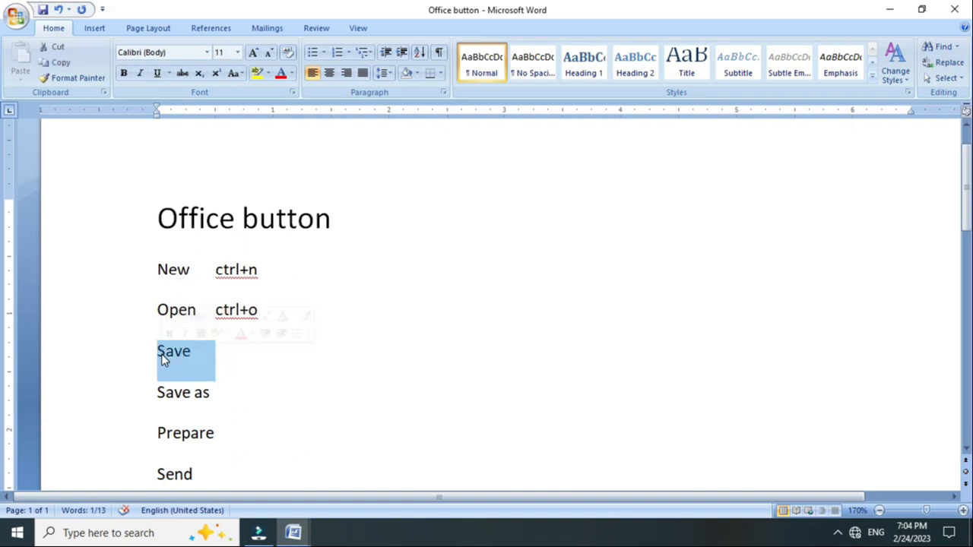
pyautogui.click(273, 355)
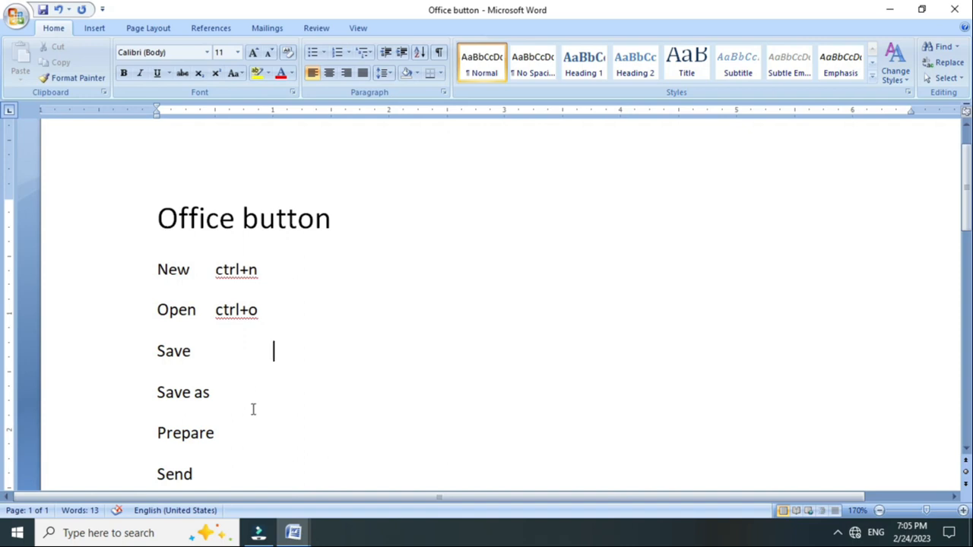
# - Switch to the blank Document2 and enter the numbers 1 to 6, each on its own line
pyautogui.moveTo(293, 533)
pyautogui.click(298, 489)
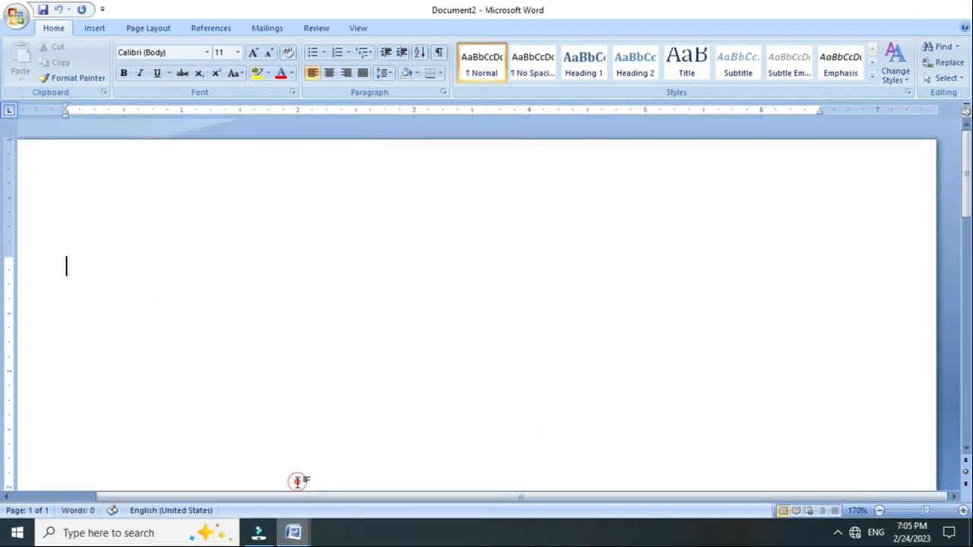
pyautogui.write('1')
pyautogui.press('Return')
pyautogui.write('2')
pyautogui.press('Return')
pyautogui.write('3')
pyautogui.press('Return')
pyautogui.write('4')
pyautogui.press('Return')
pyautogui.write('5')
pyautogui.press('Return')
pyautogui.write('6')
pyautogui.press('Return')
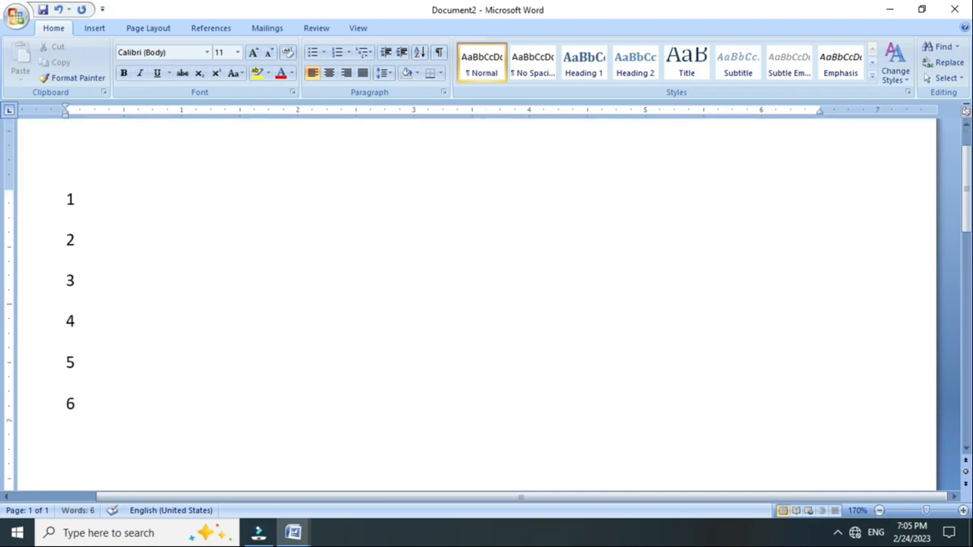
# - Save the new document in the Documents folder as a Word Document named number
pyautogui.hotkey('ctrl', 's')
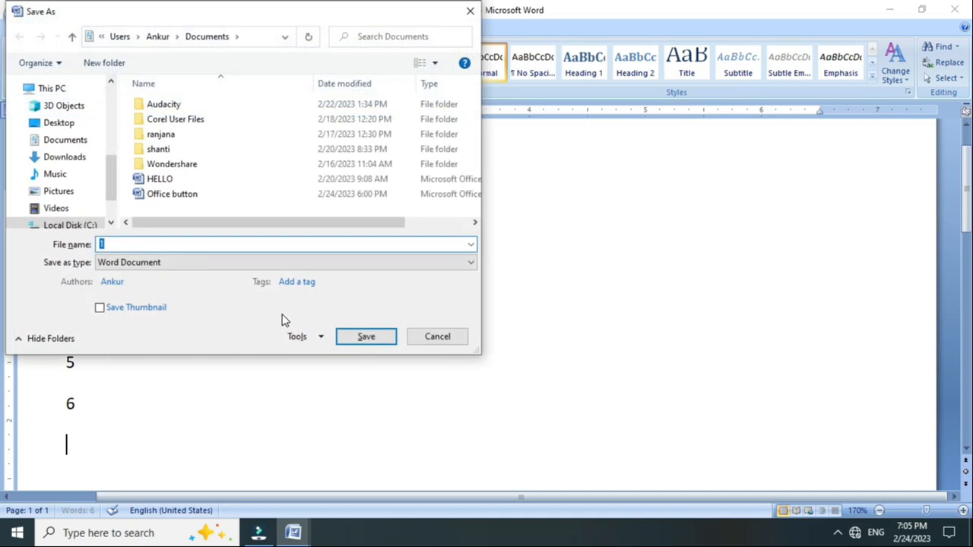
pyautogui.write('number')
pyautogui.press('Return')
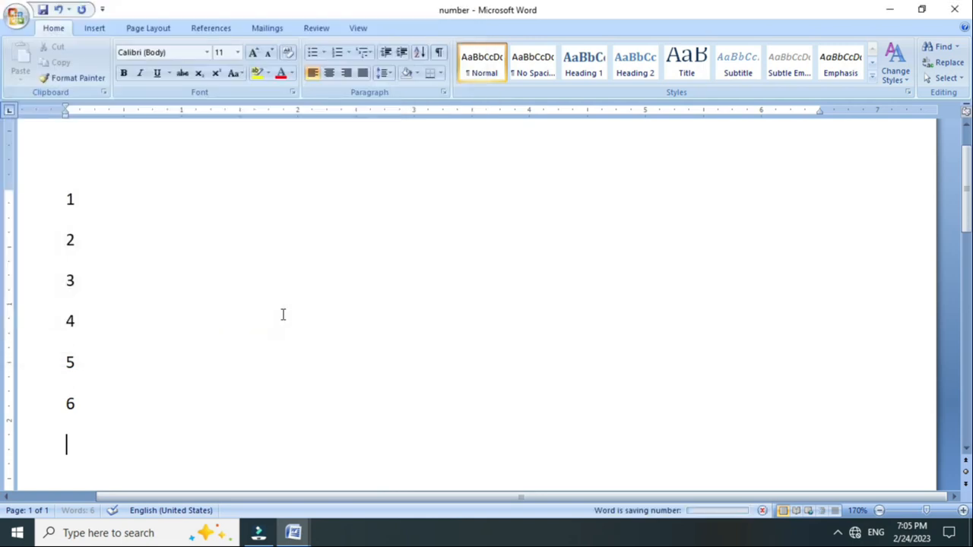
# - Return to the Office button document and open the number file from the Documents folder
pyautogui.hotkey('alt', 'Tab')
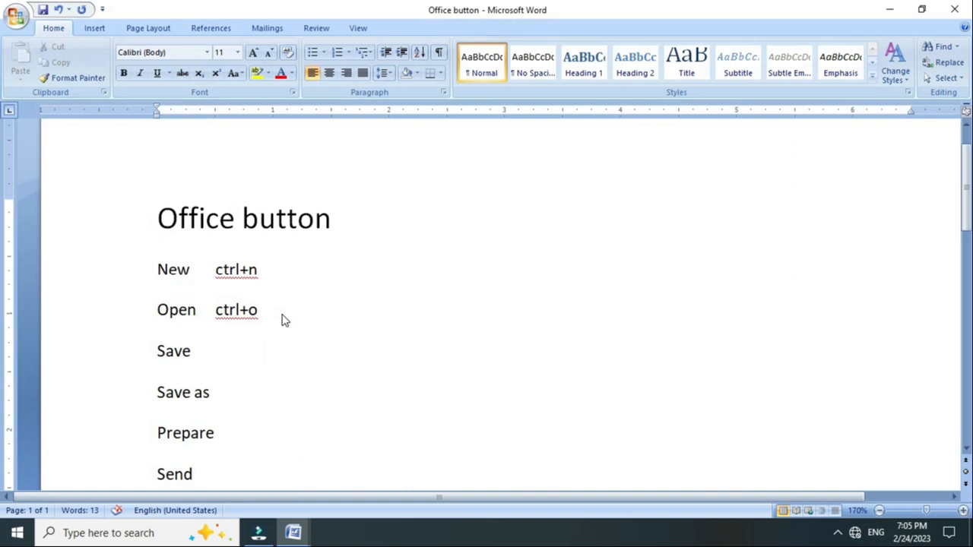
pyautogui.scroll(1, 280, 316)
pyautogui.scroll(-1, 258, 342)
pyautogui.hotkey('ctrl', 'o')
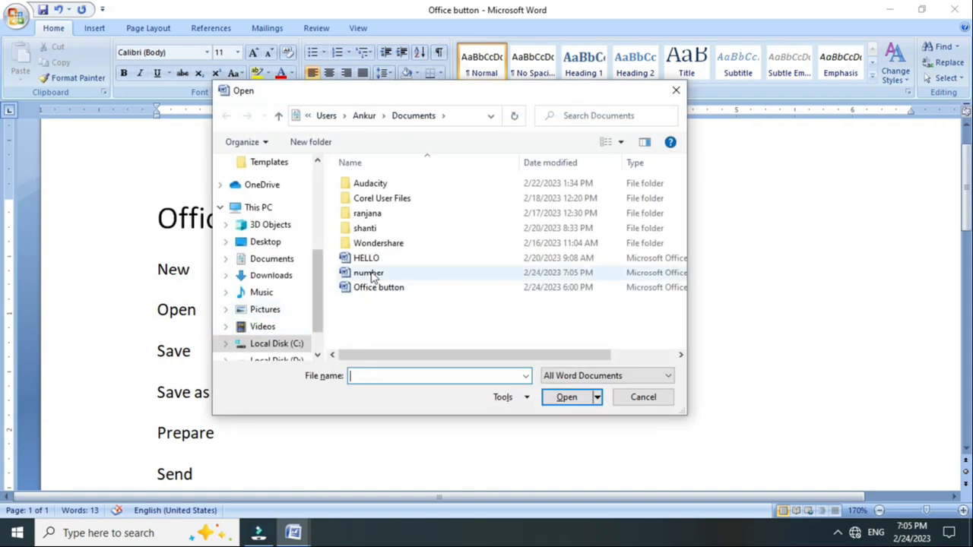
pyautogui.click(377, 274)
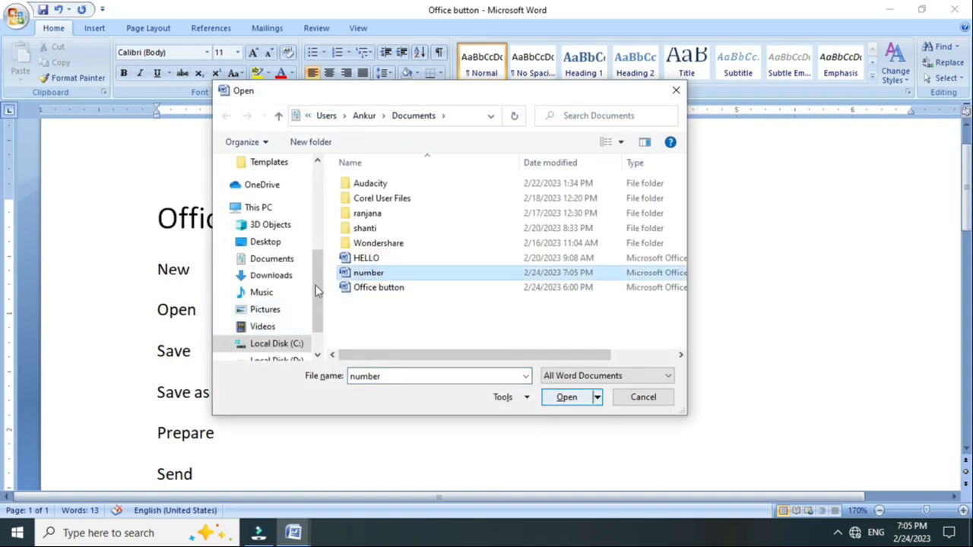
pyautogui.click(567, 397)
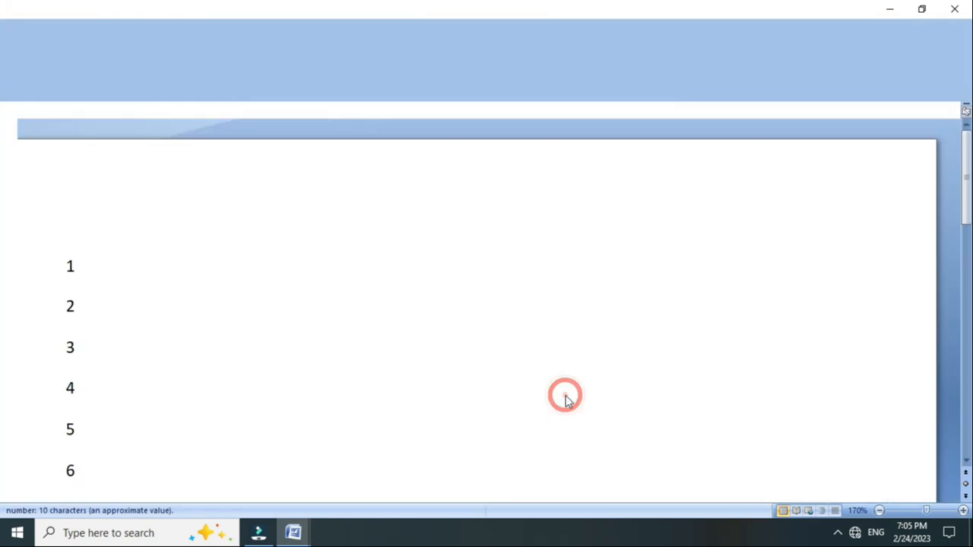
# - Append the numbers 7, 8 and 9 on separate lines below 6 in the number document
pyautogui.scroll(-2, 421, 365)
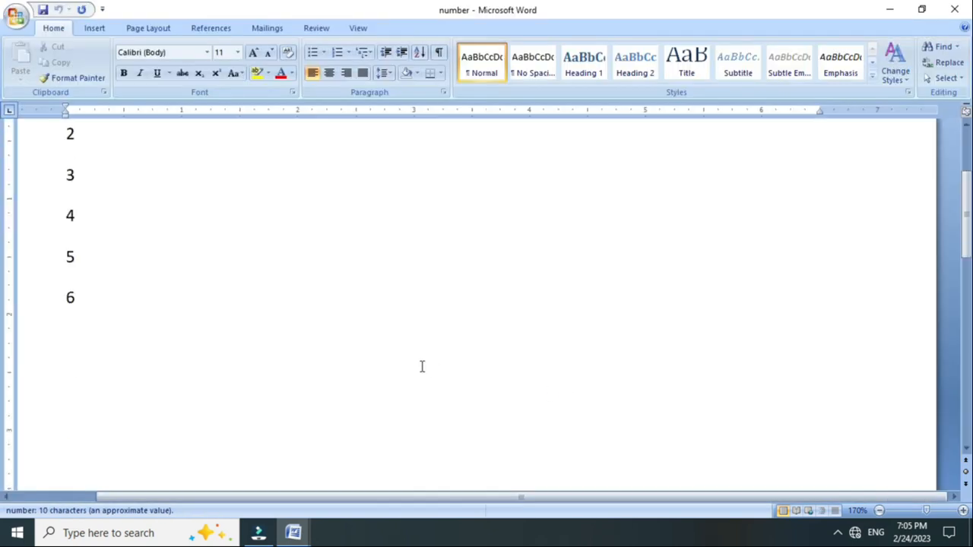
pyautogui.click(117, 250)
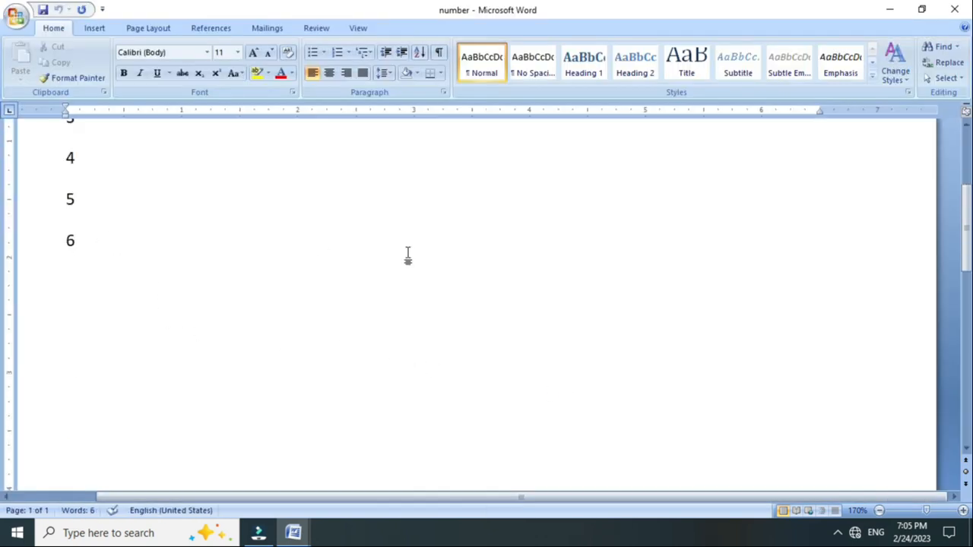
pyautogui.press('Return')
pyautogui.write('7')
pyautogui.press('Return')
pyautogui.write('8')
pyautogui.press('Return')
pyautogui.write('9')
pyautogui.press('Return')
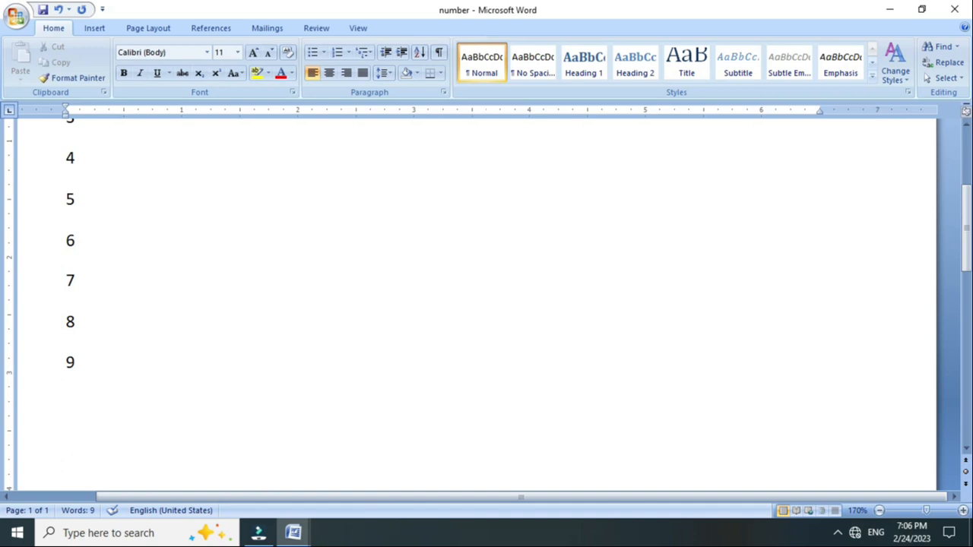
pyautogui.scroll(3, 187, 291)
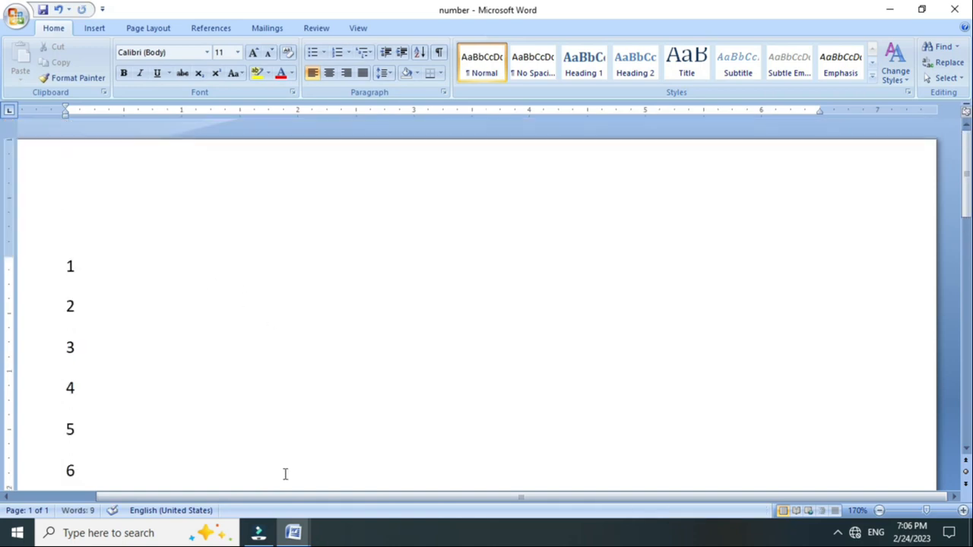
# - In the Office button document, add the shortcut text ctrl+s beside Save and tab spacing after Save as
pyautogui.moveTo(303, 537)
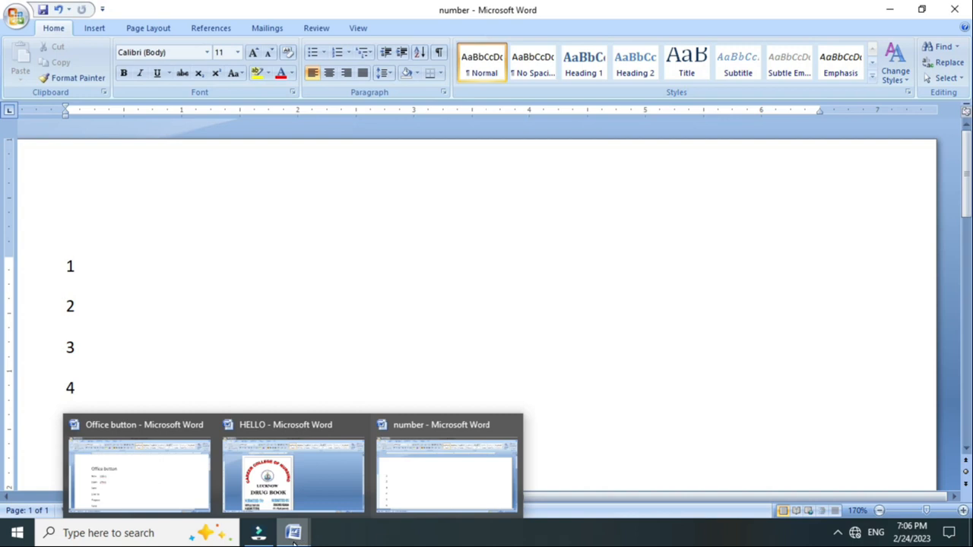
pyautogui.click(183, 465)
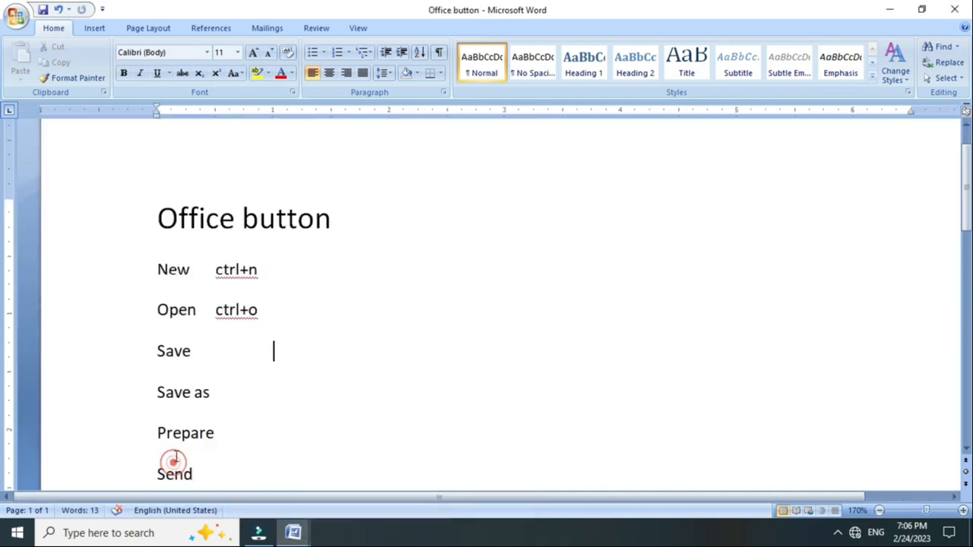
pyautogui.click(217, 352)
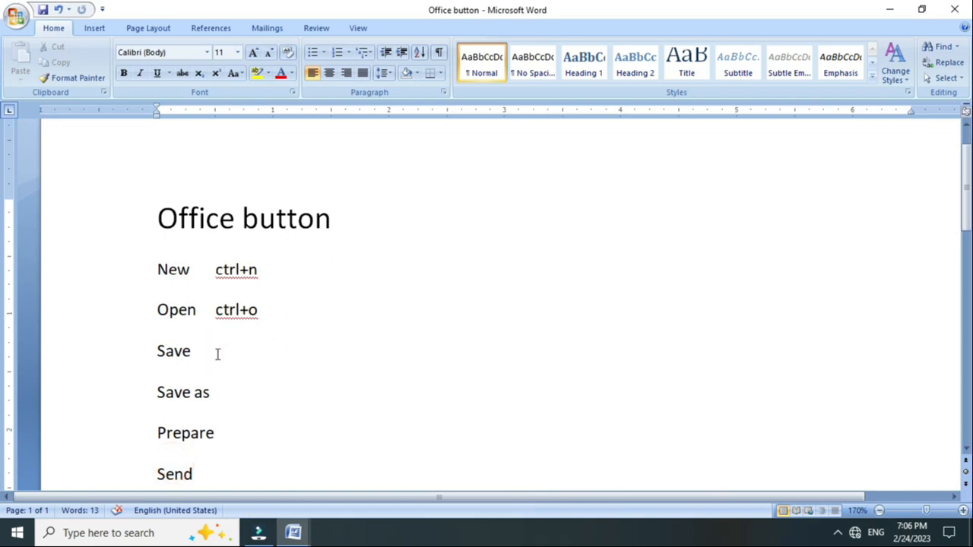
pyautogui.write('ctrl+s')
pyautogui.click(228, 392)
pyautogui.press('Tab')
pyautogui.moveTo(262, 351); pyautogui.dragTo(225, 346)
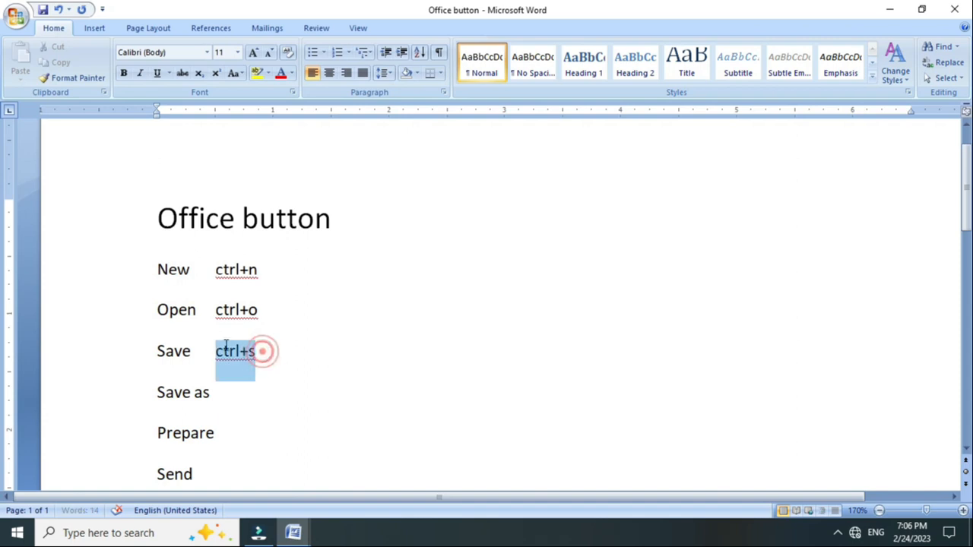
# - Switch to the number document, look over its list of numbers and examine the Save As options
pyautogui.click(293, 532)
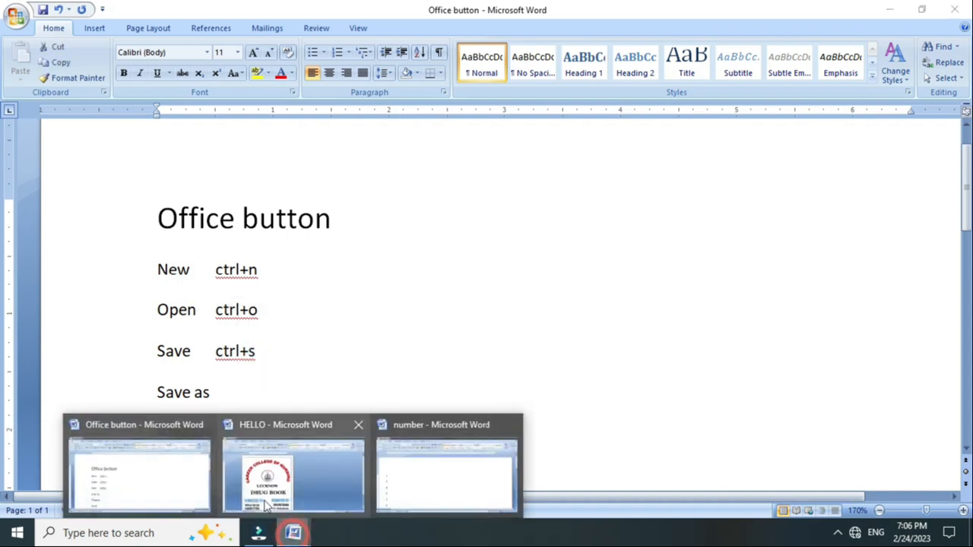
pyautogui.click(413, 479)
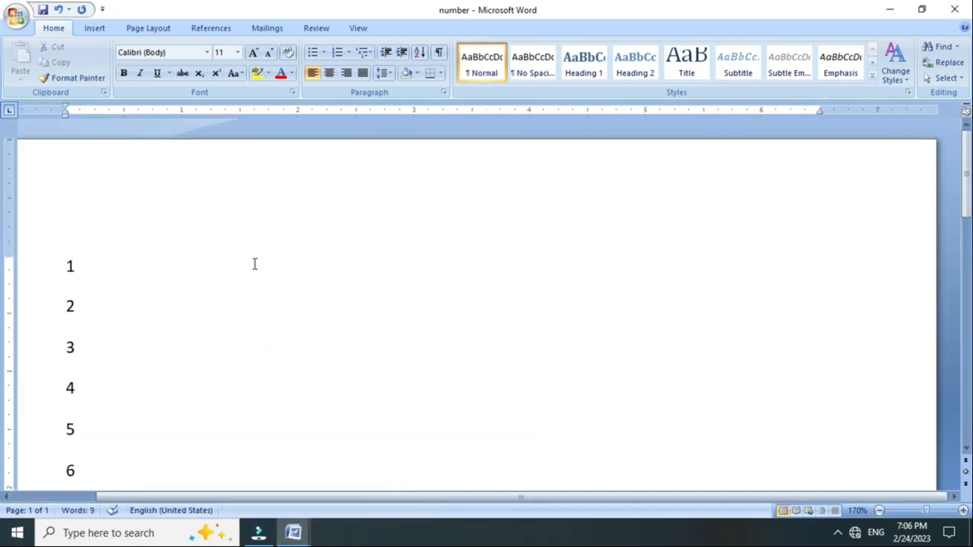
pyautogui.scroll(-3, 228, 274)
pyautogui.scroll(2, 191, 278)
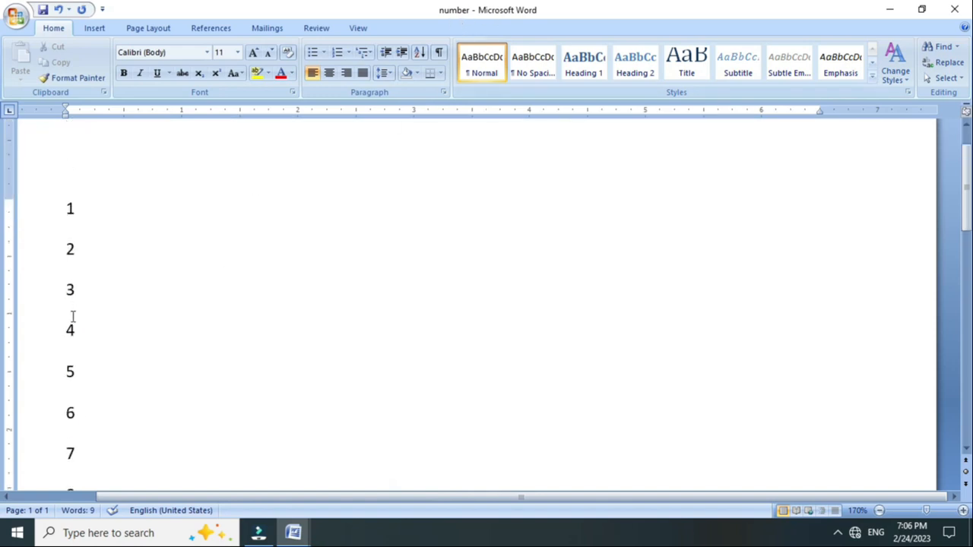
pyautogui.scroll(-3, 76, 327)
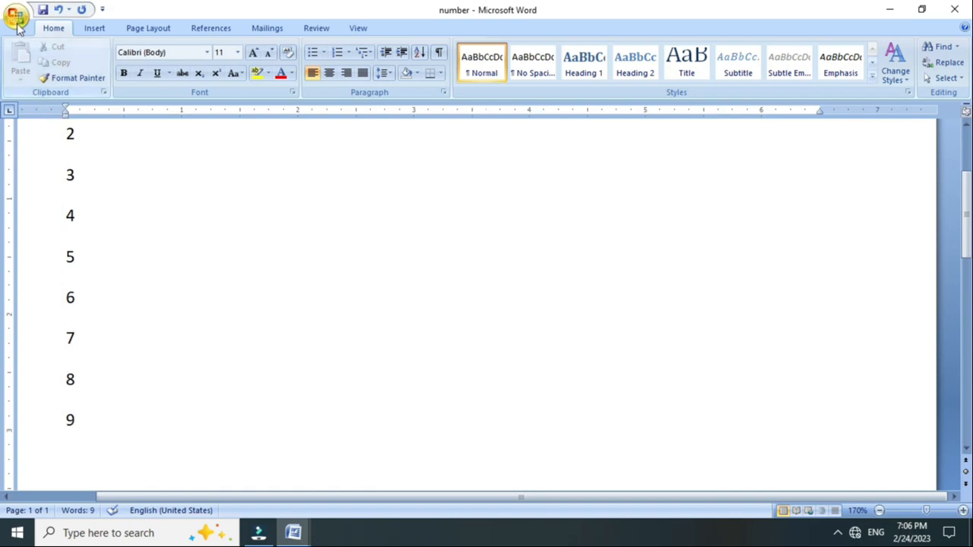
pyautogui.click(17, 24)
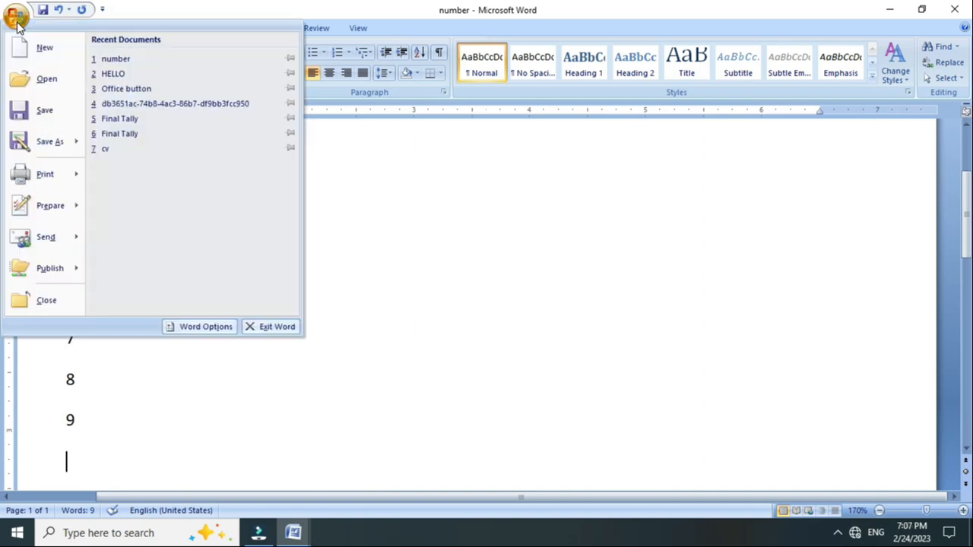
pyautogui.moveTo(38, 155)
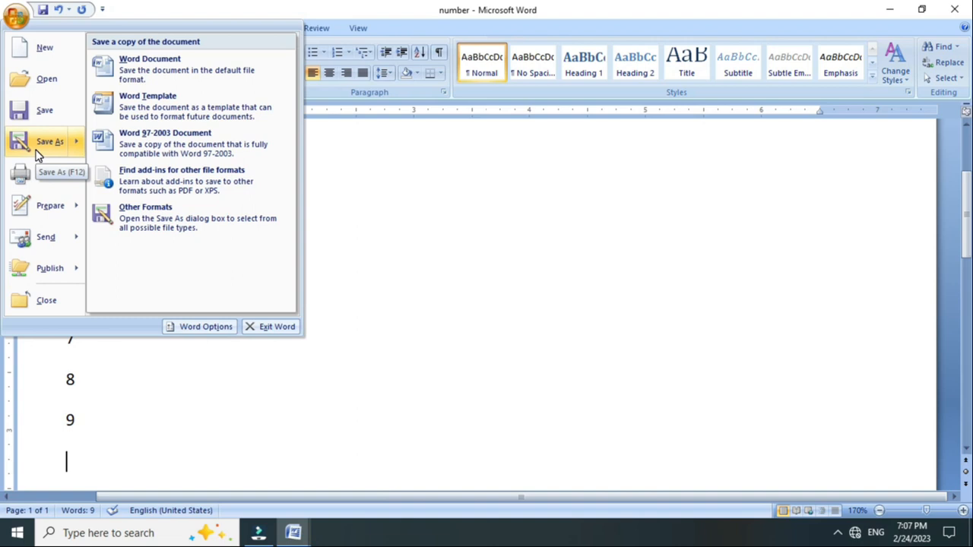
# - Return to the Office button document and add the shortcut text f12 beside the Save as entry
pyautogui.click(450, 247)
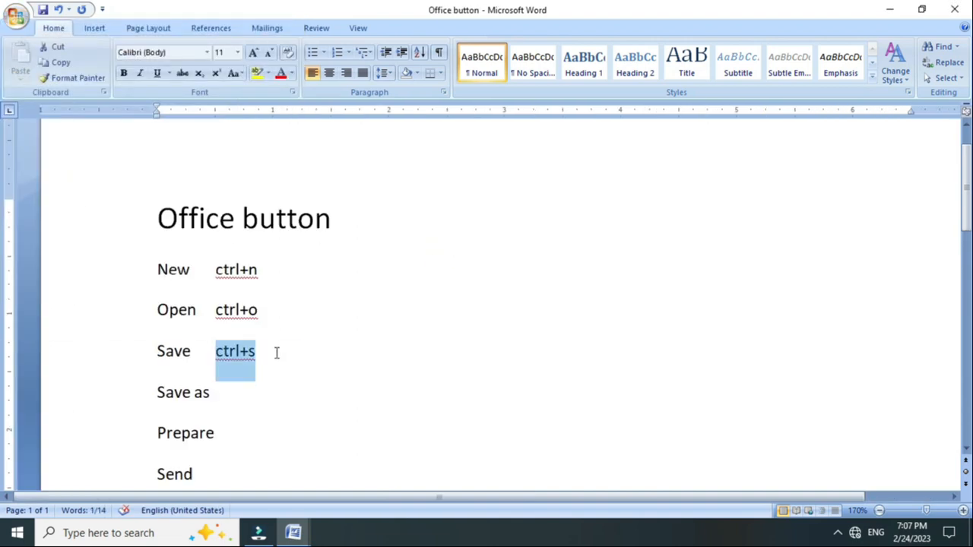
pyautogui.press('Down')
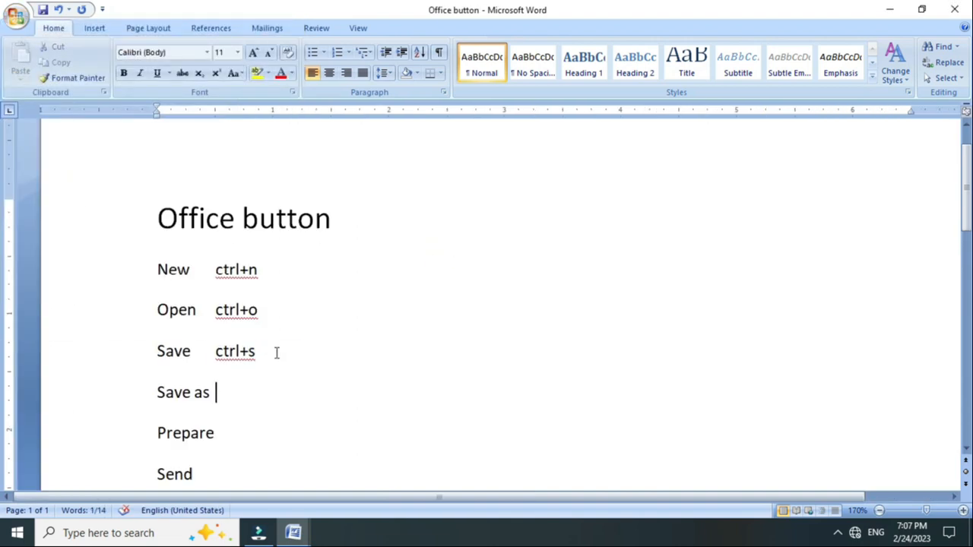
pyautogui.write('12')
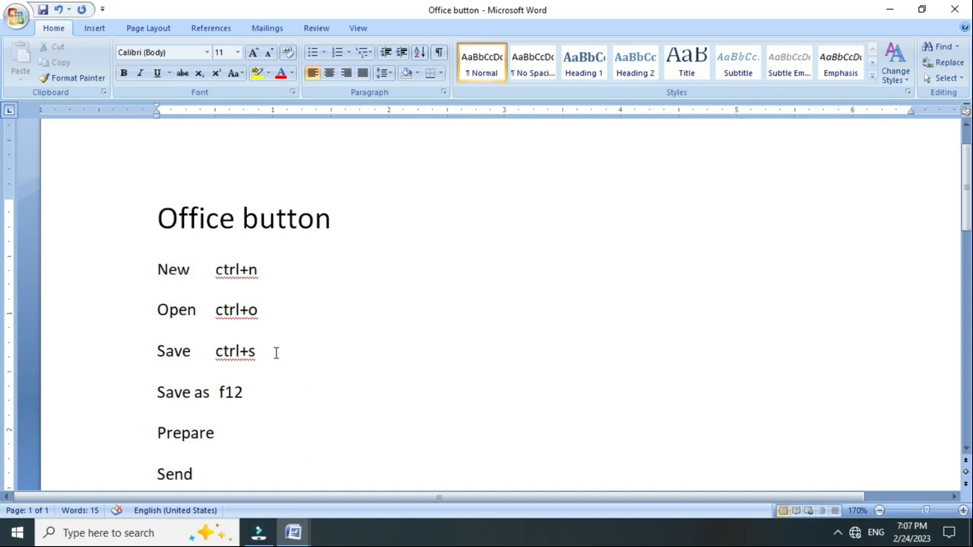
# - Save a copy of the Office button document in the Documents folder as a Word Document named number 2
pyautogui.press('F12')
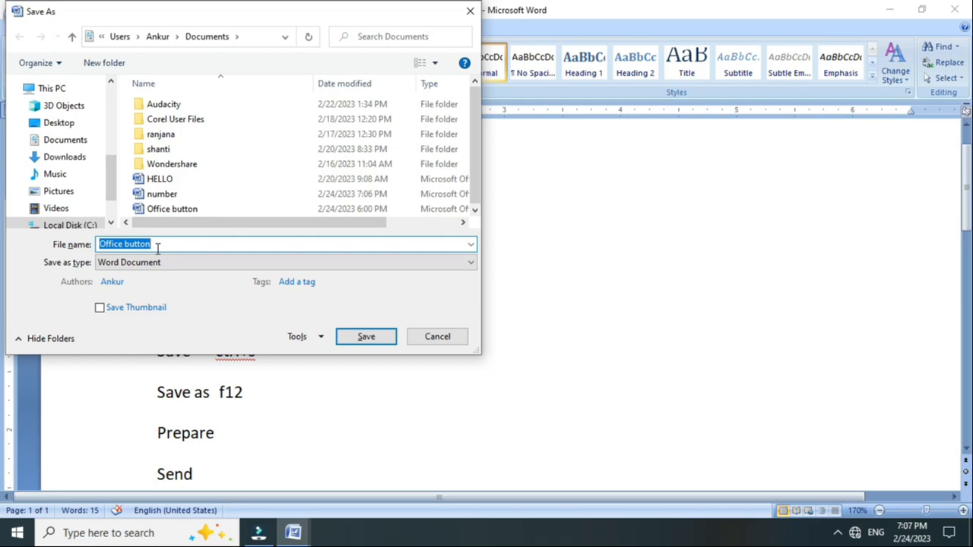
pyautogui.write('number ')
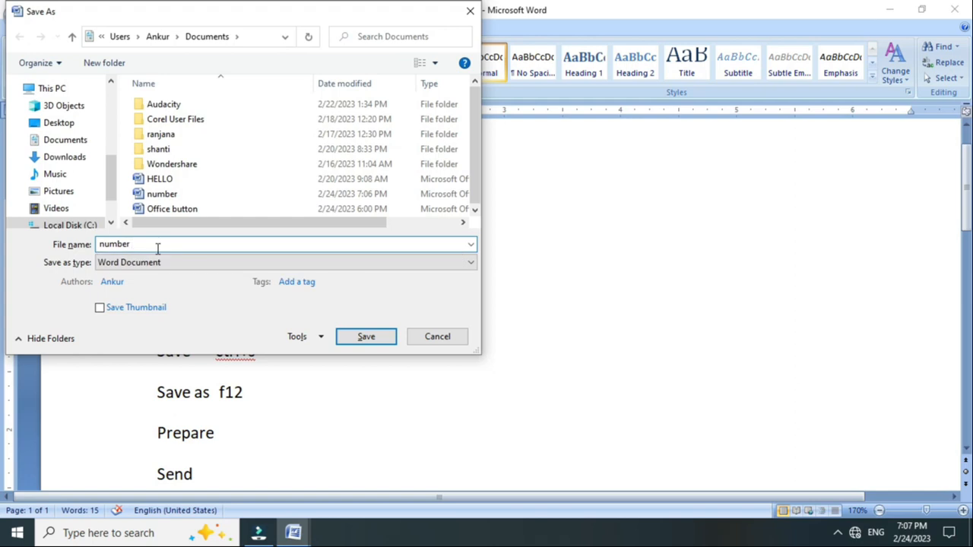
pyautogui.write('2')
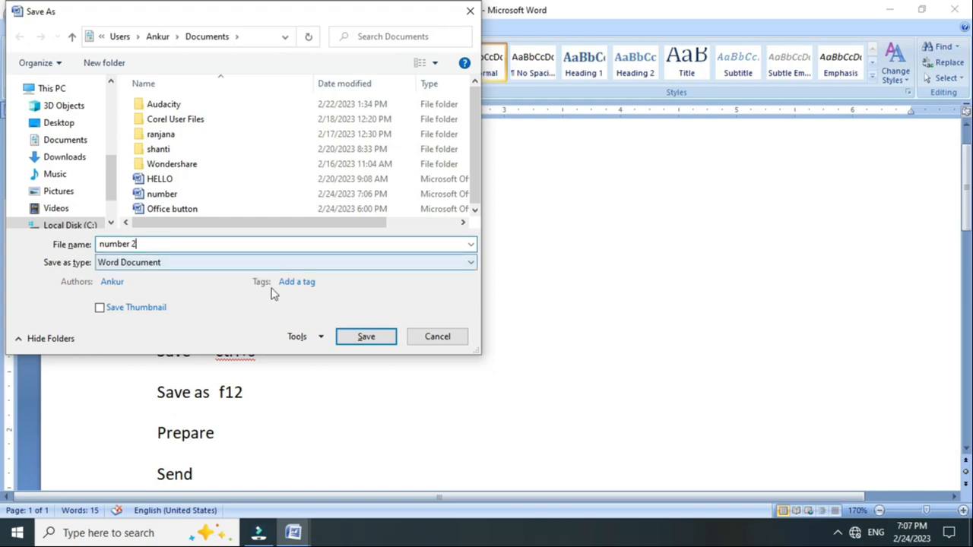
pyautogui.click(366, 336)
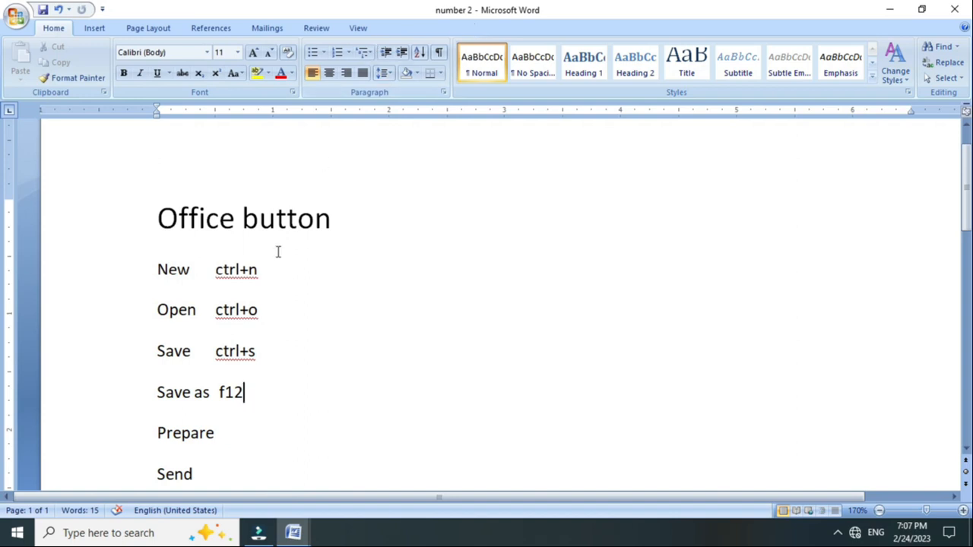
# - Select the Prepare entry in the number 2 document and display the document's properties through the Prepare options
pyautogui.scroll(-2, 217, 393)
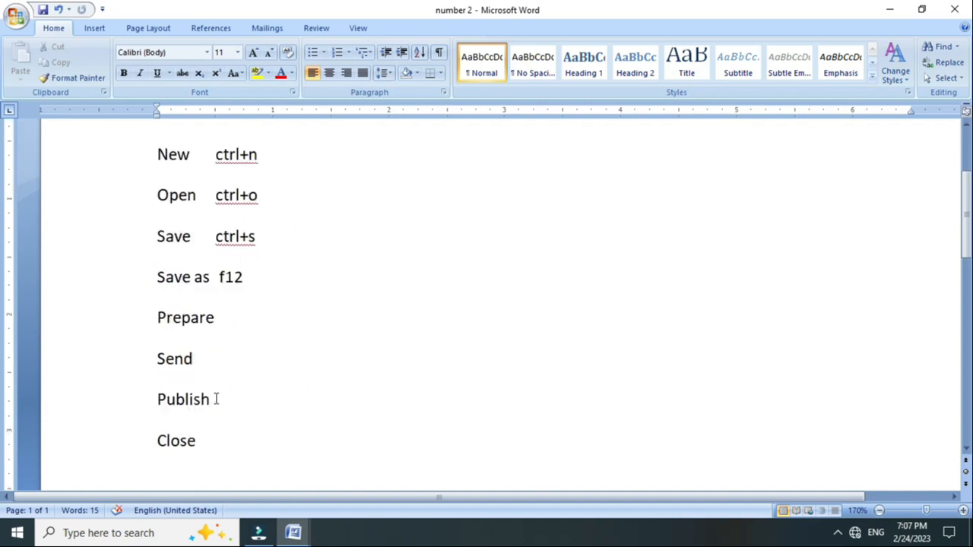
pyautogui.moveTo(222, 317); pyautogui.dragTo(154, 325)
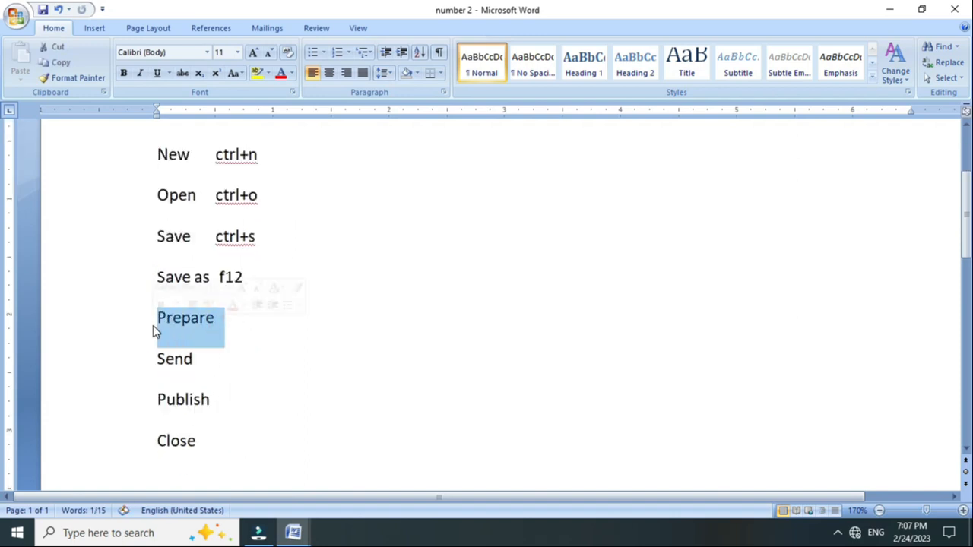
pyautogui.hotkey('alt', 'Tab')
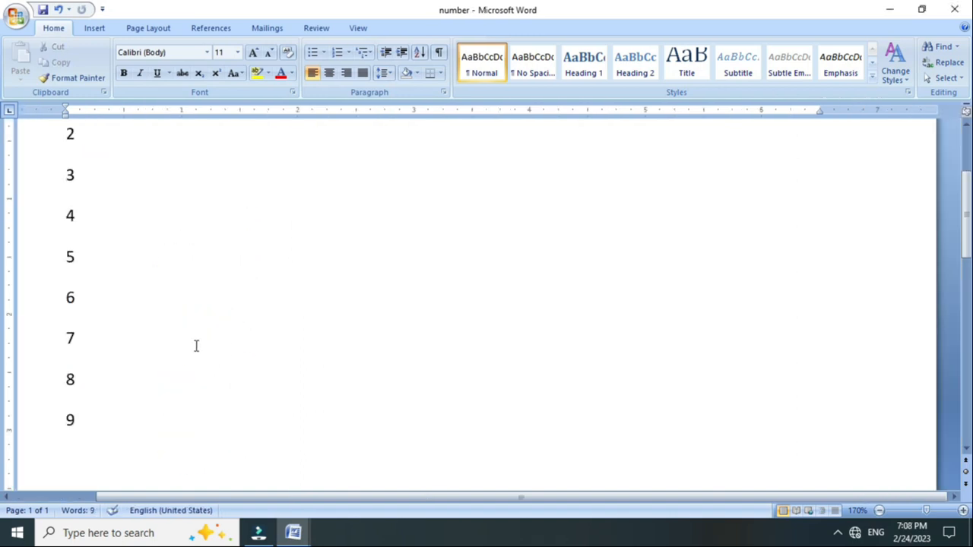
pyautogui.hotkey('alt', 'Tab')
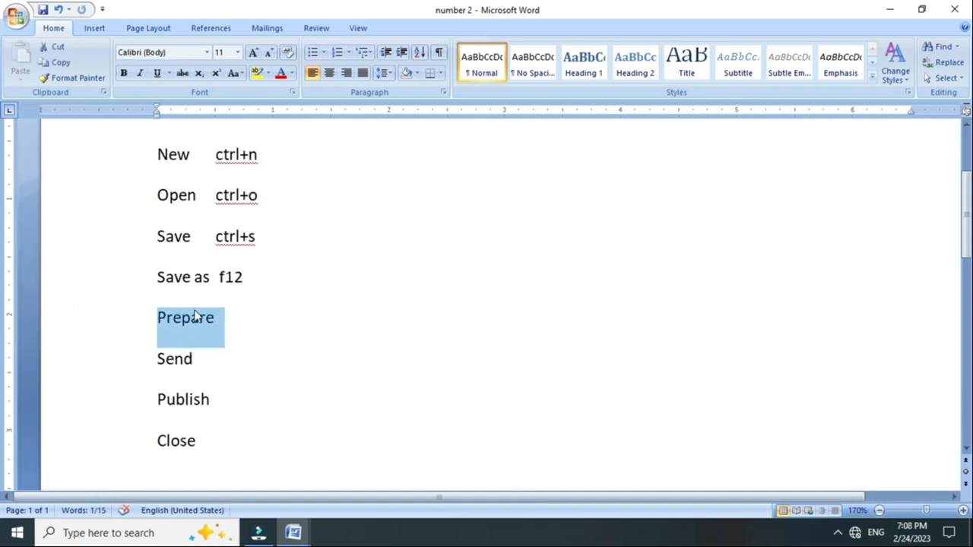
pyautogui.click(15, 17)
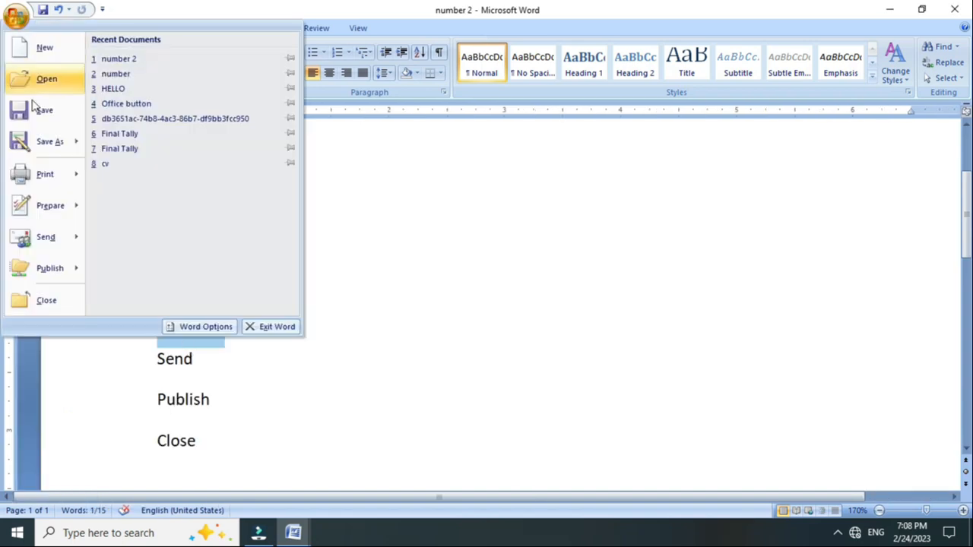
pyautogui.moveTo(66, 208)
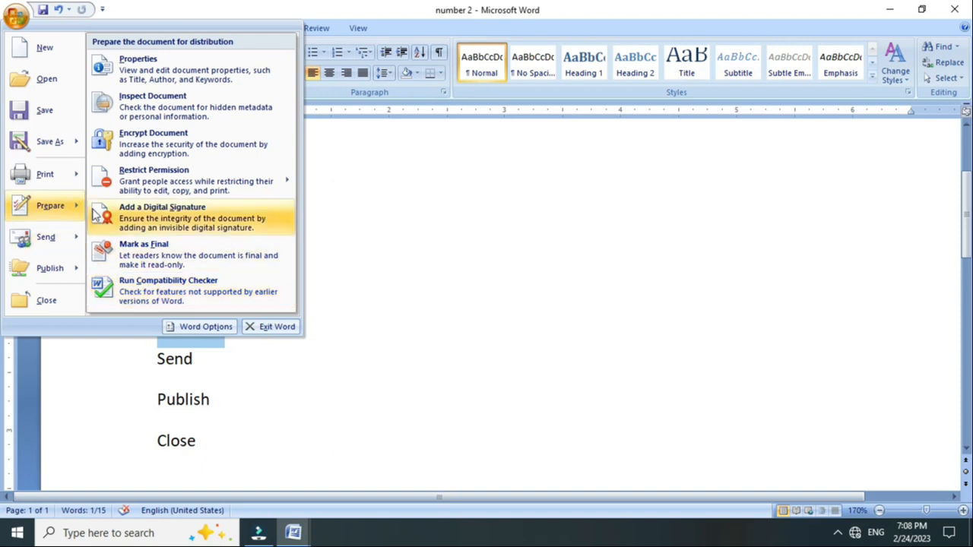
pyautogui.click(144, 70)
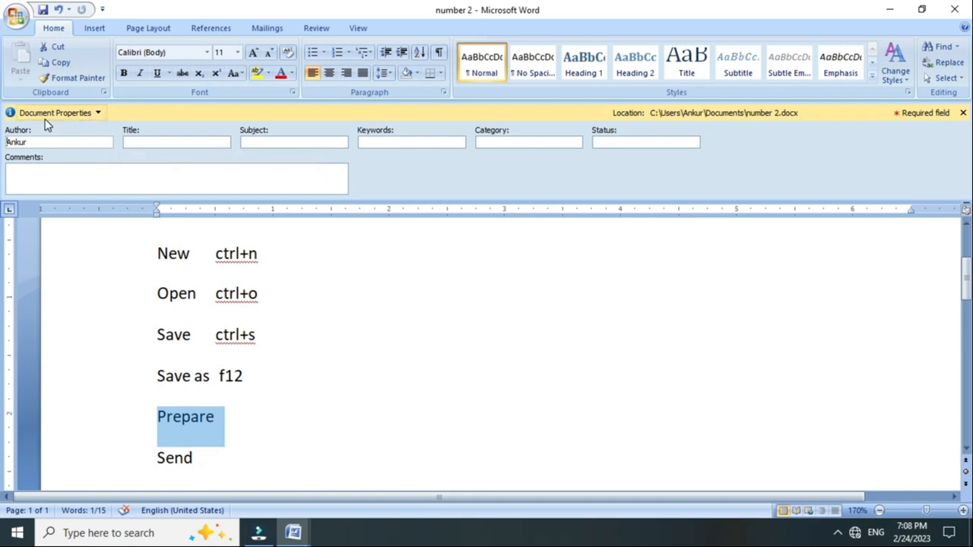
# - Open the advanced properties of the document, look through the General, Summary and Statistics details, and close them without changes
pyautogui.click(99, 113)
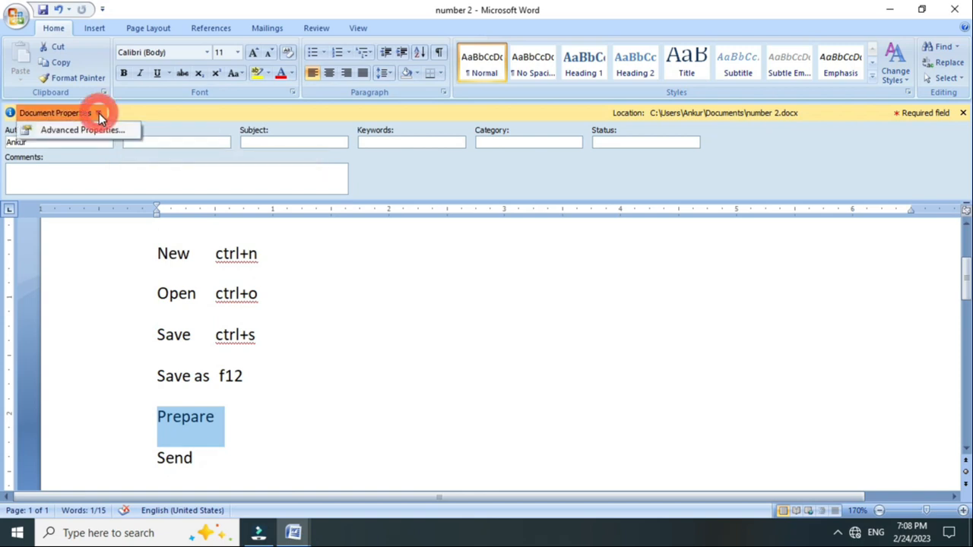
pyautogui.click(99, 113)
pyautogui.click(98, 113)
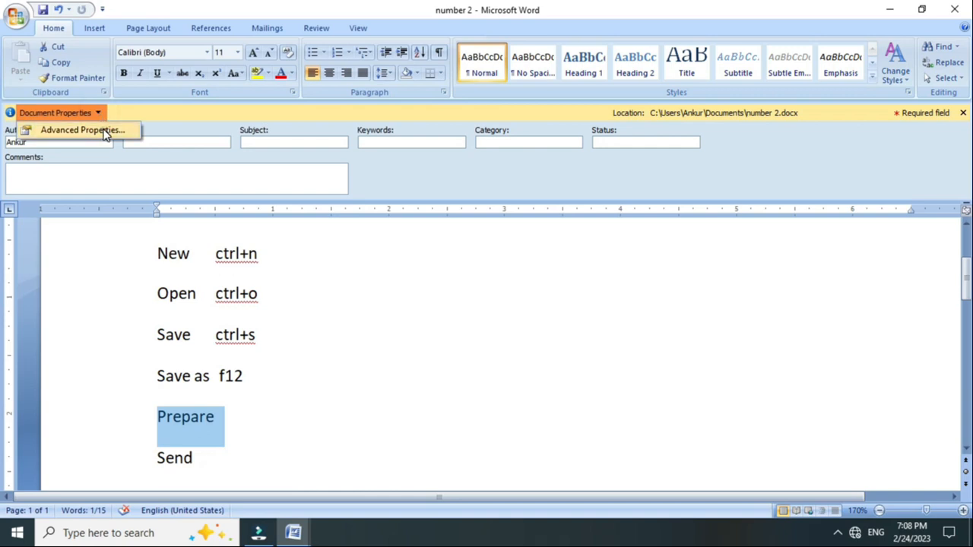
pyautogui.click(104, 133)
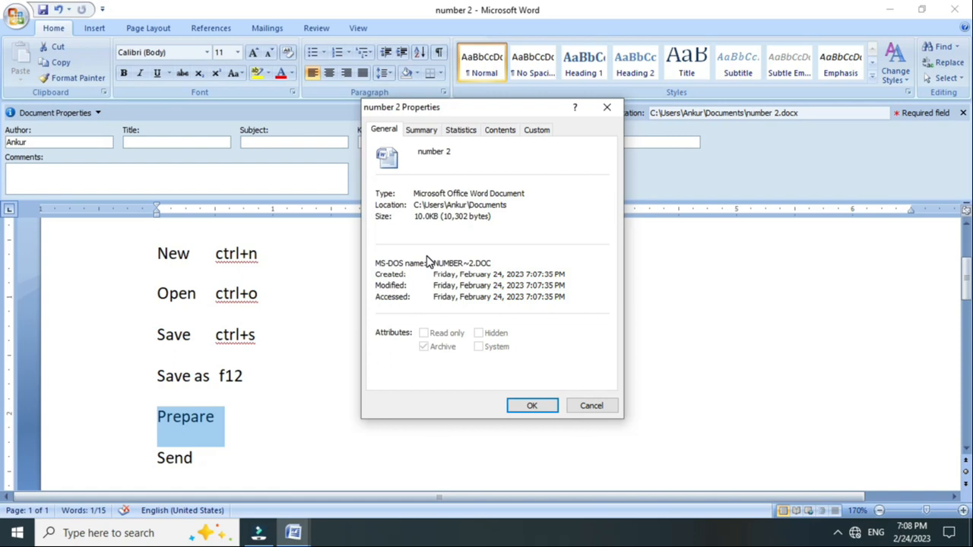
pyautogui.click(422, 132)
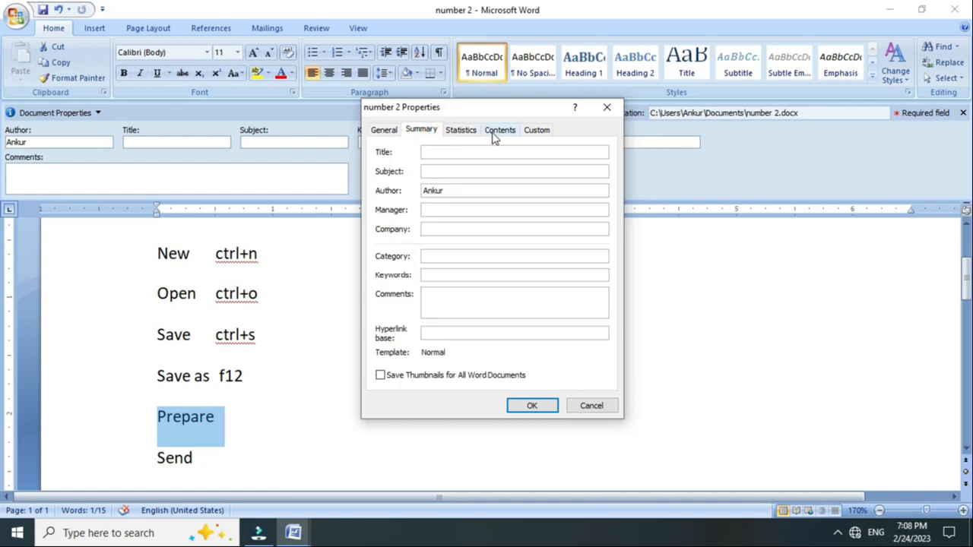
pyautogui.click(494, 134)
pyautogui.click(459, 133)
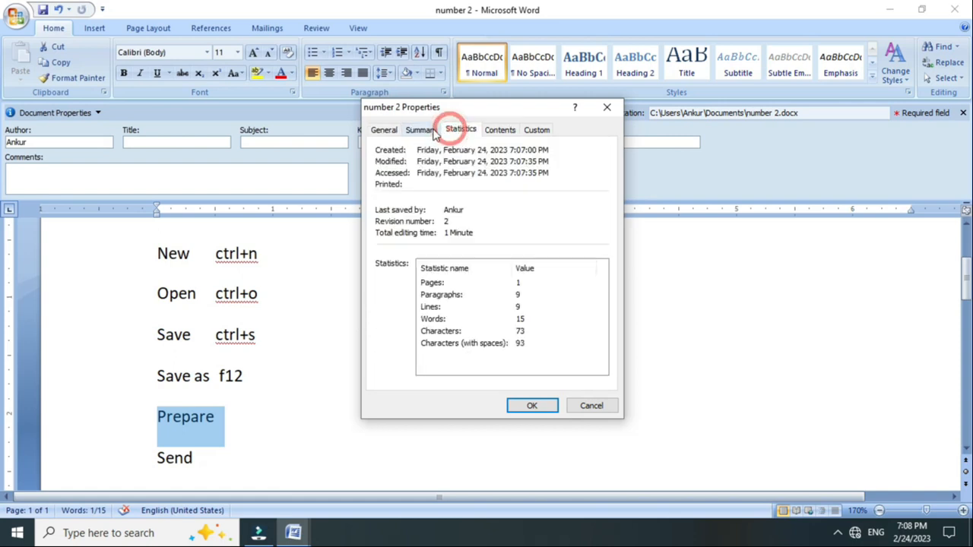
pyautogui.click(423, 131)
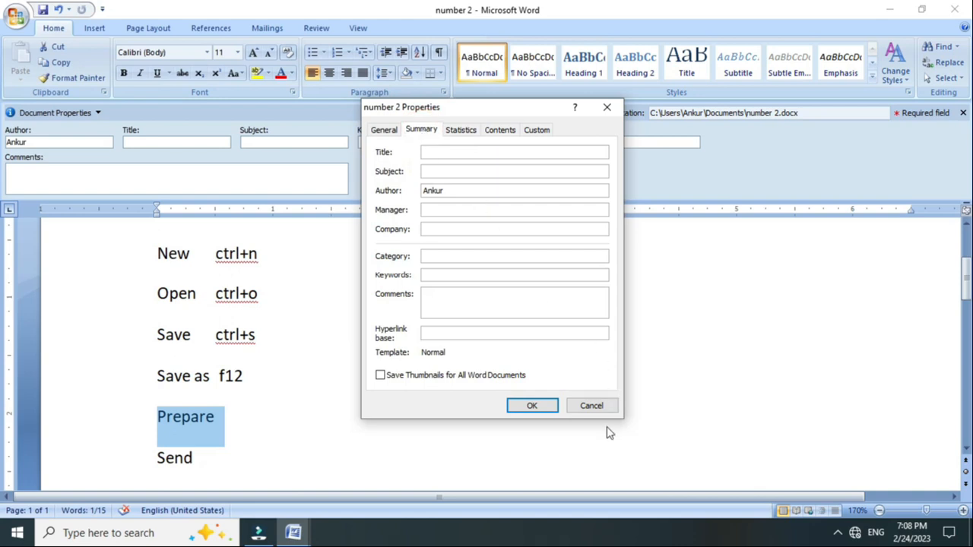
pyautogui.click(592, 407)
# - Look at the Encrypt Document password prompt, dismiss it without setting a password, and review the remaining Prepare options
pyautogui.click(16, 15)
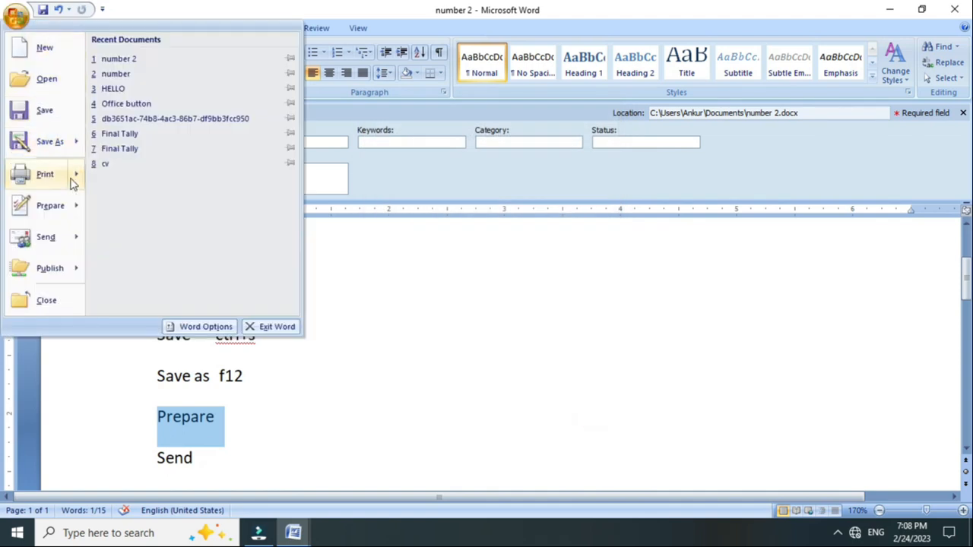
pyautogui.moveTo(71, 156)
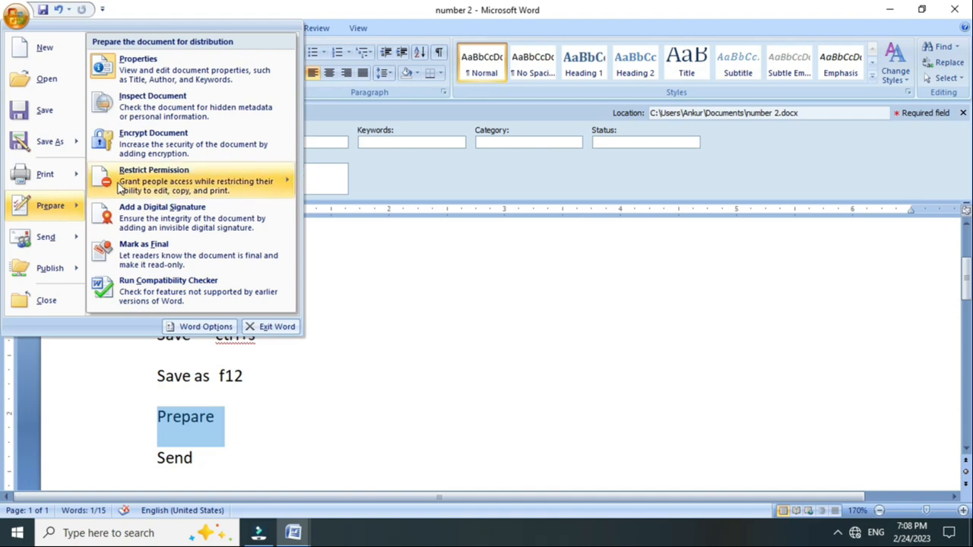
pyautogui.click(131, 144)
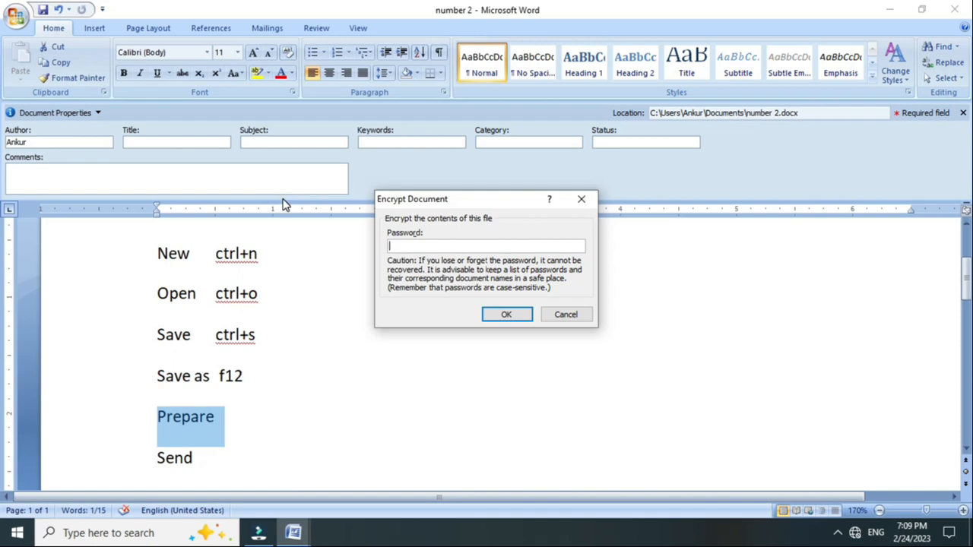
pyautogui.click(582, 199)
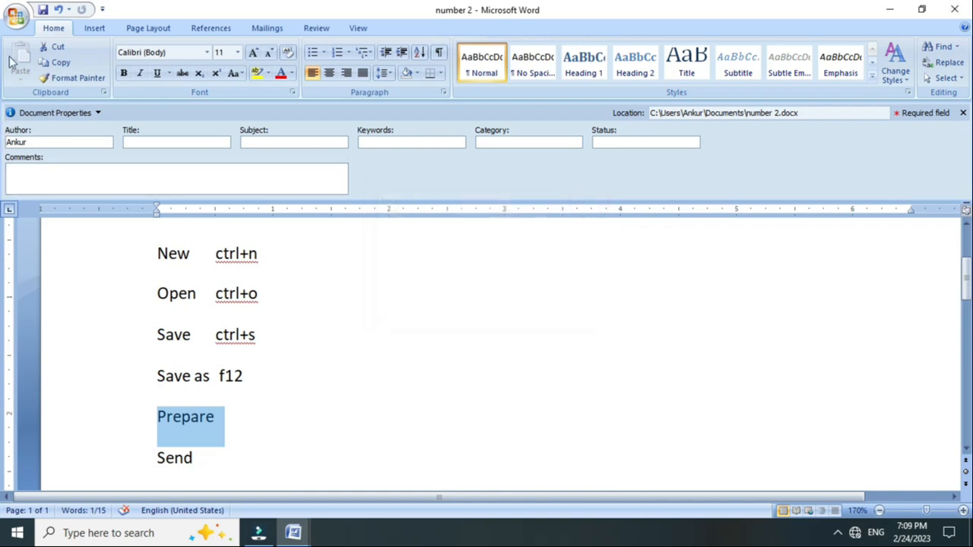
pyautogui.click(16, 17)
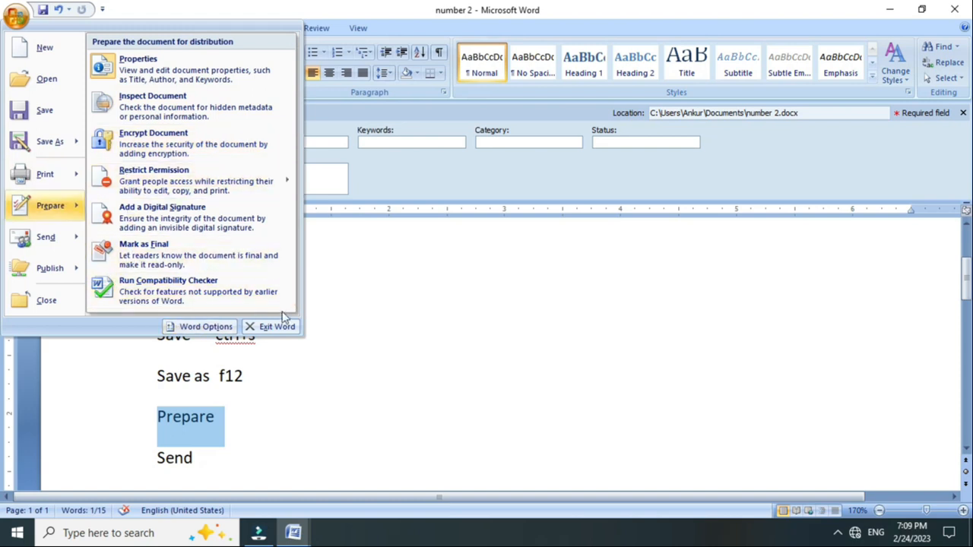
pyautogui.click(346, 306)
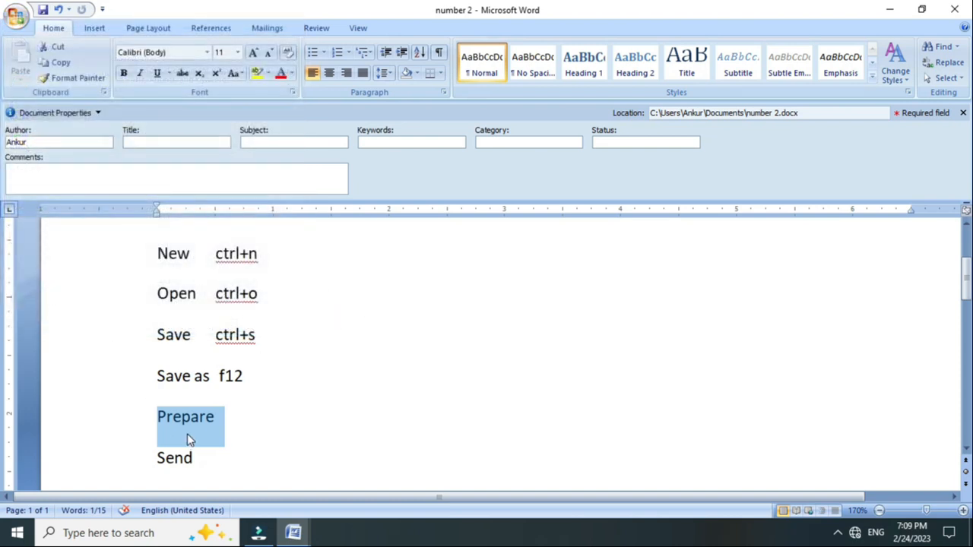
# - Examine the Send and Publish options available for the document
pyautogui.click(15, 17)
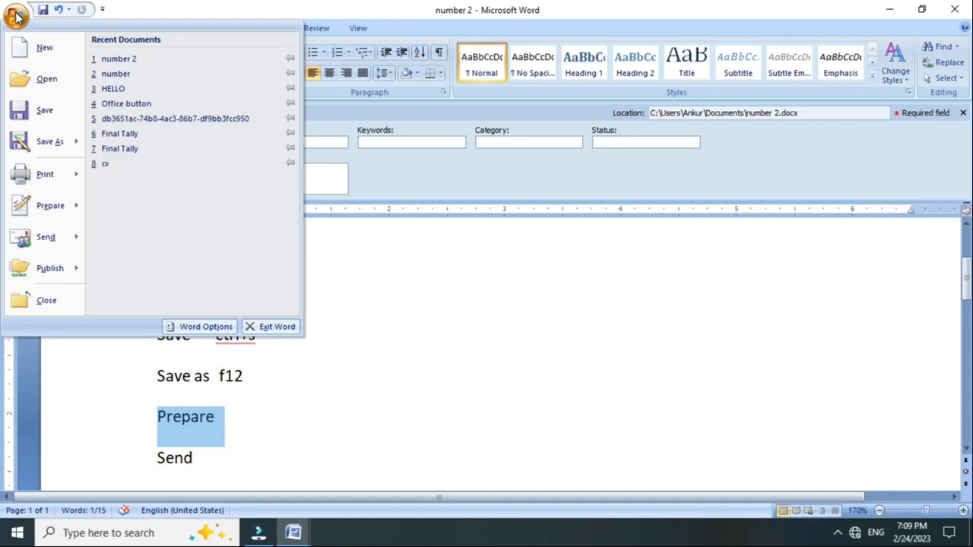
pyautogui.moveTo(52, 248)
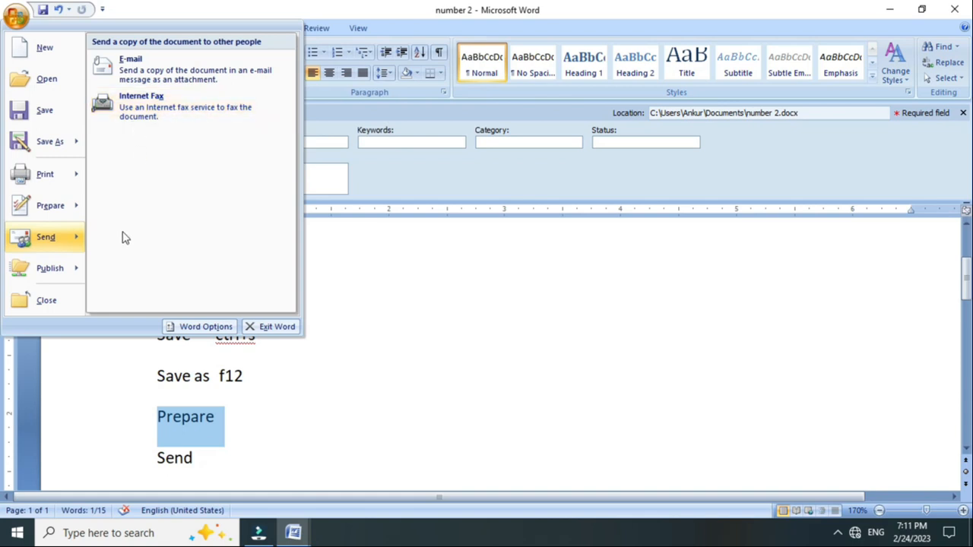
pyautogui.moveTo(53, 274)
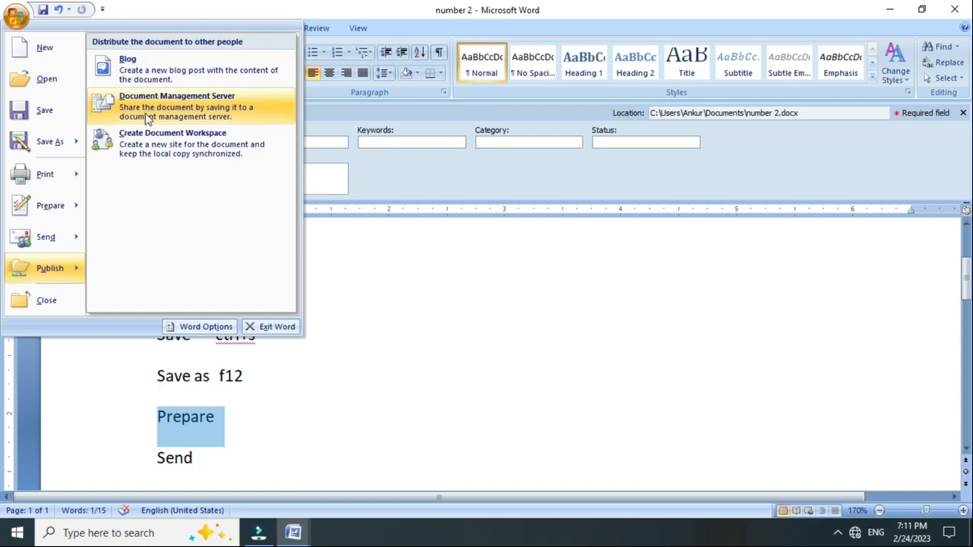
pyautogui.scroll(-1, 326, 385)
pyautogui.click(326, 378)
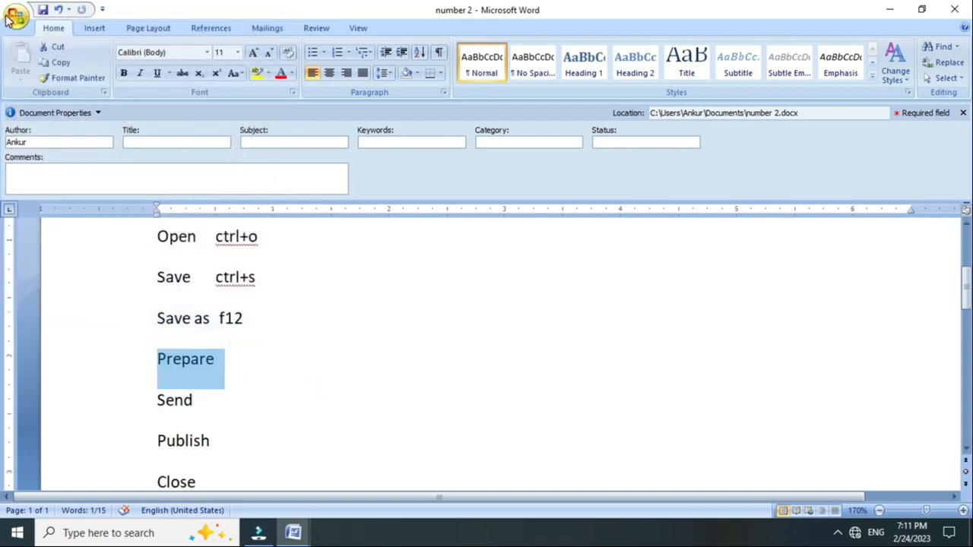
pyautogui.click(15, 15)
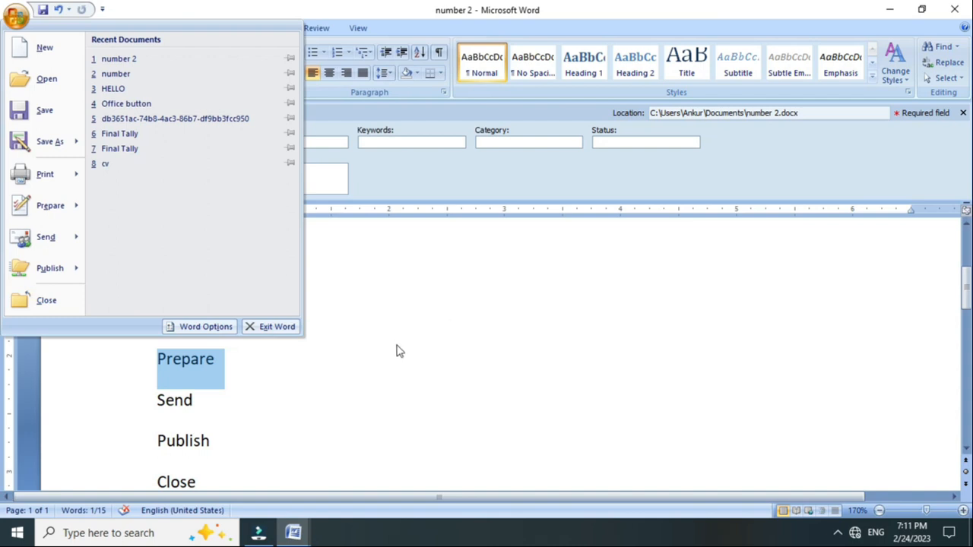
pyautogui.click(430, 357)
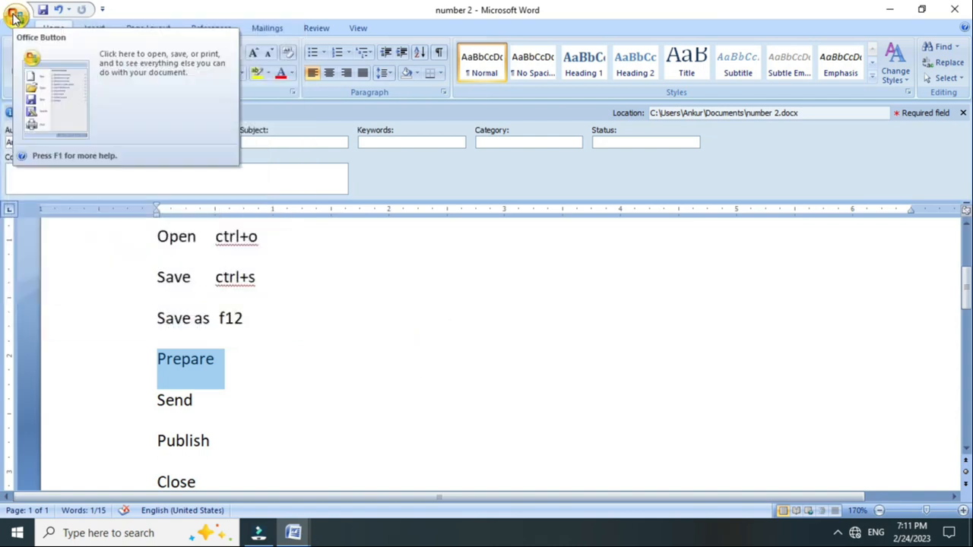
pyautogui.click(15, 17)
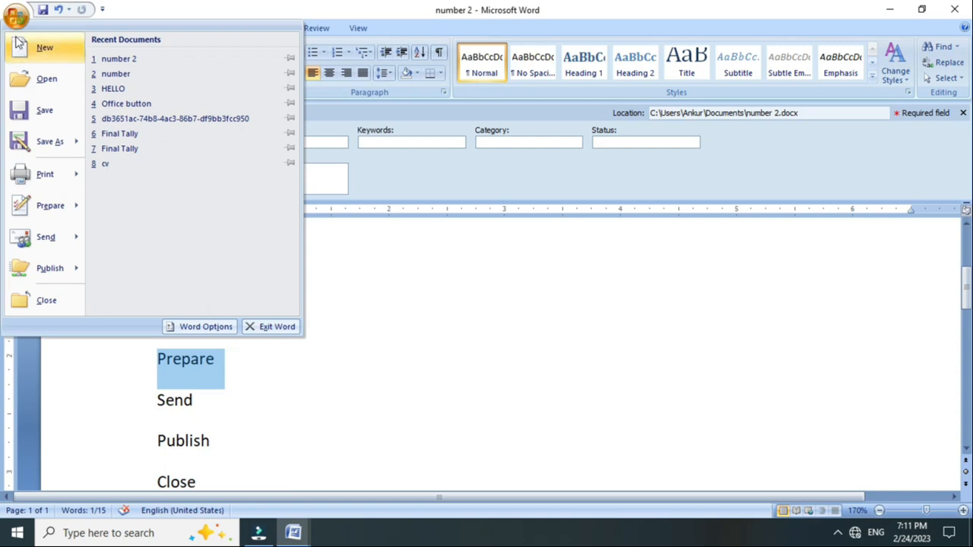
pyautogui.click(407, 362)
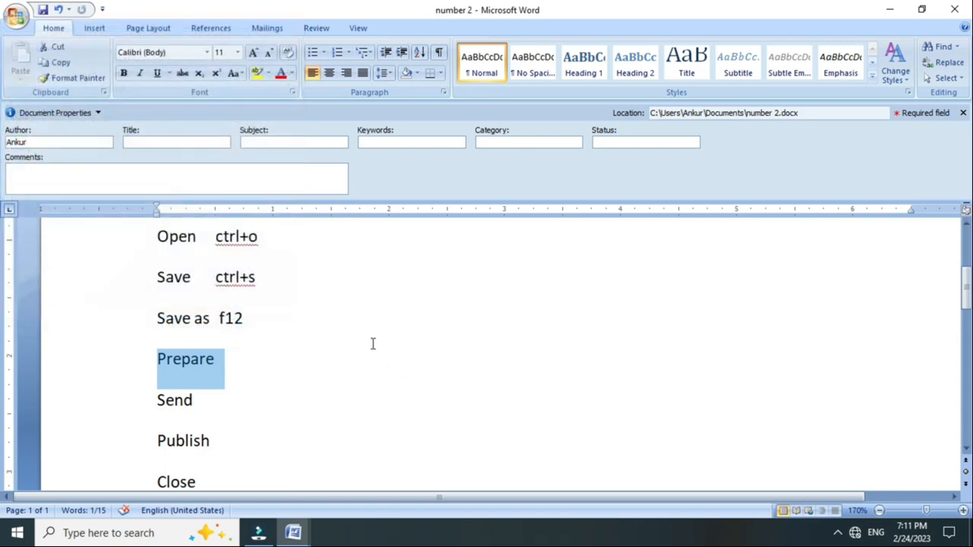
# - Hide the document properties and add the line Home below Close, separated by one blank line
pyautogui.click(963, 113)
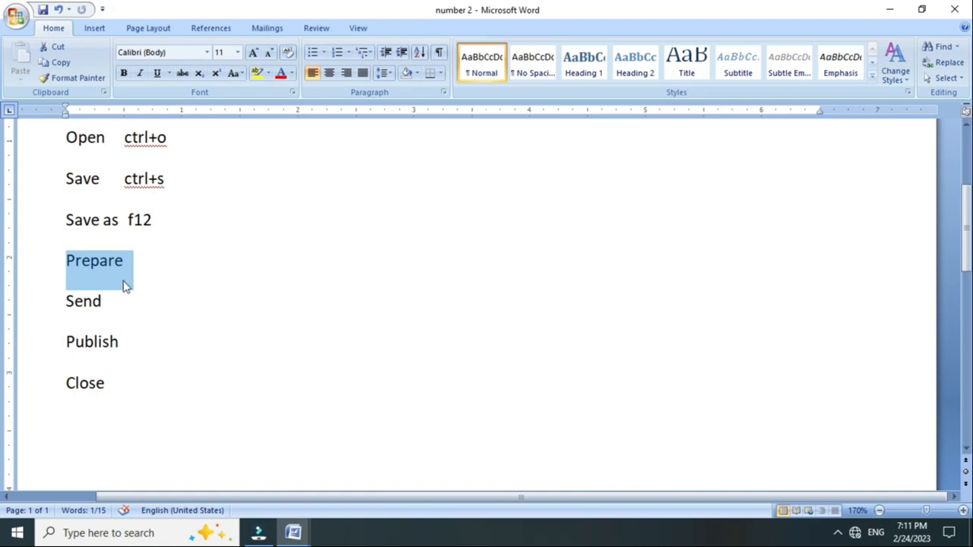
pyautogui.click(144, 376)
pyautogui.press('Return')
pyautogui.press('Return')
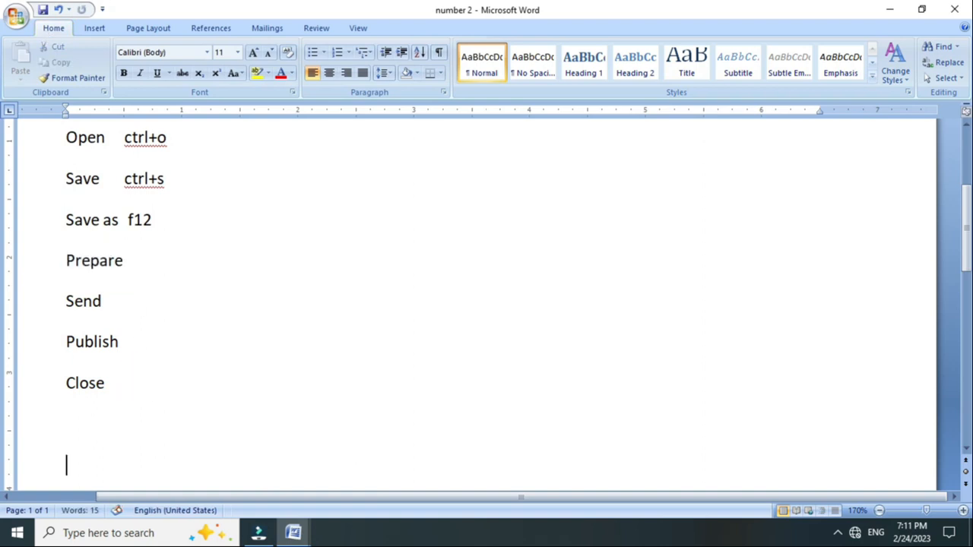
pyautogui.scroll(-1, 97, 165)
pyautogui.write('home')
pyautogui.press('Return')
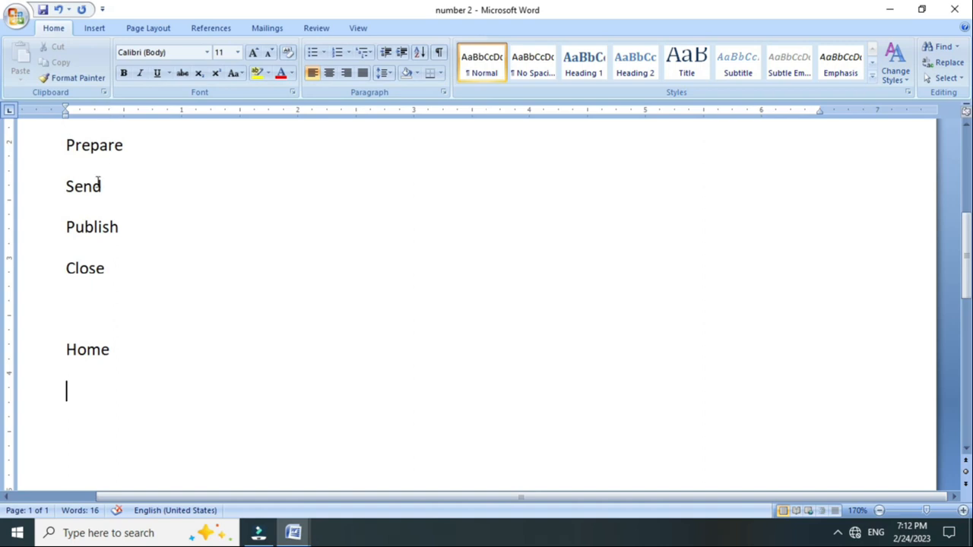
# - Add the entry Clipboard below Home, correcting its misspelling with the suggested word
pyautogui.write('clipbora')
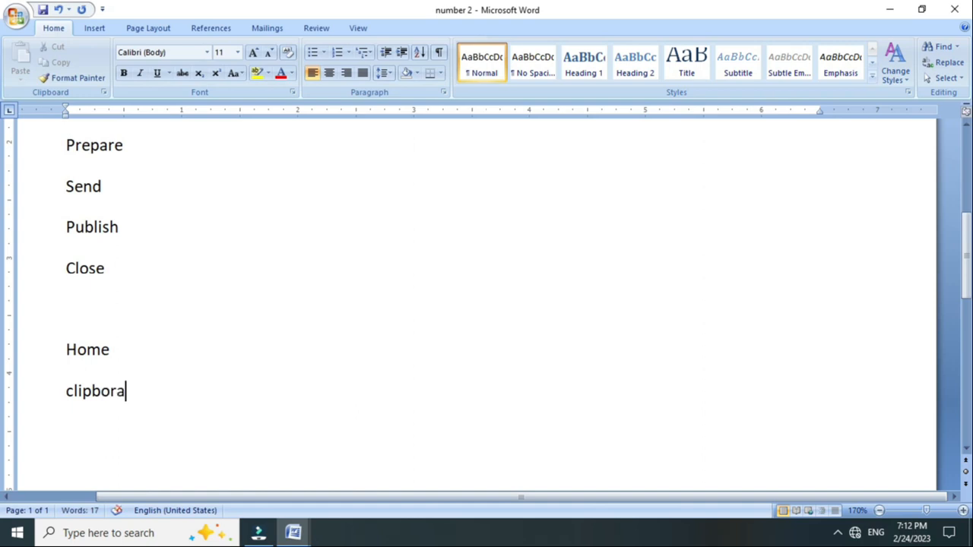
pyautogui.write('rd')
pyautogui.click(134, 391)
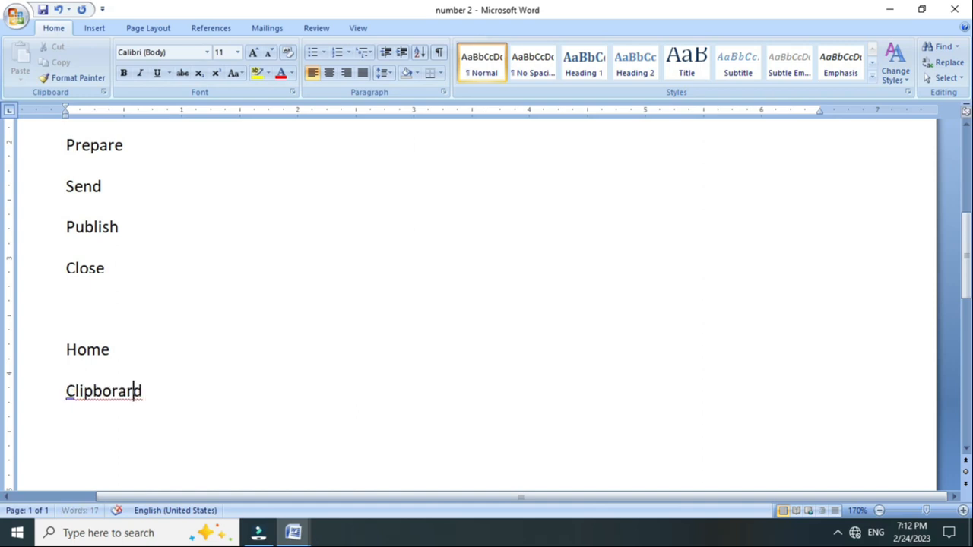
pyautogui.hotkey('shift', 'F10')
pyautogui.press('Down')
pyautogui.press('Return')
# - Add the entries Font, Paragraph, Styles and Editing on separate lines below Clipboard
pyautogui.press('Return')
pyautogui.write('font')
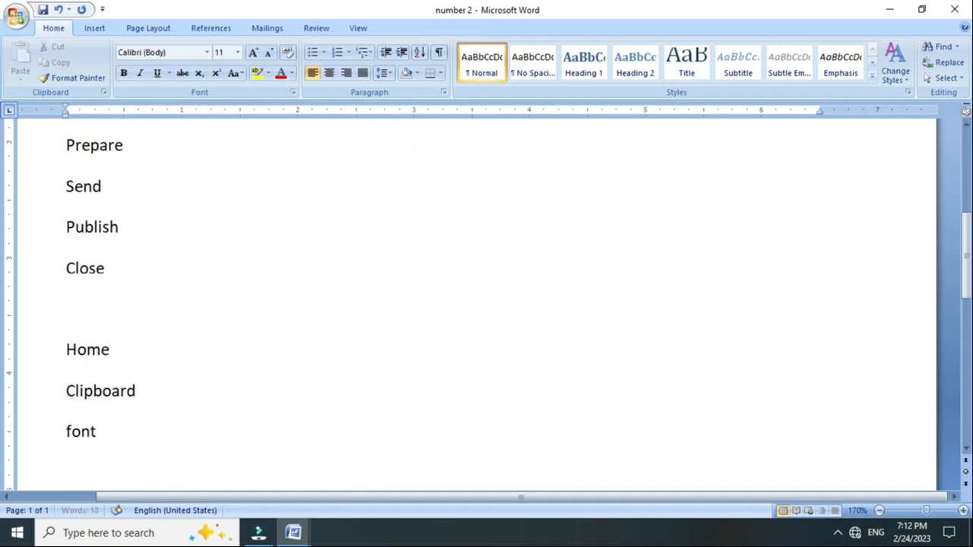
pyautogui.press('Return')
pyautogui.write('paragraph')
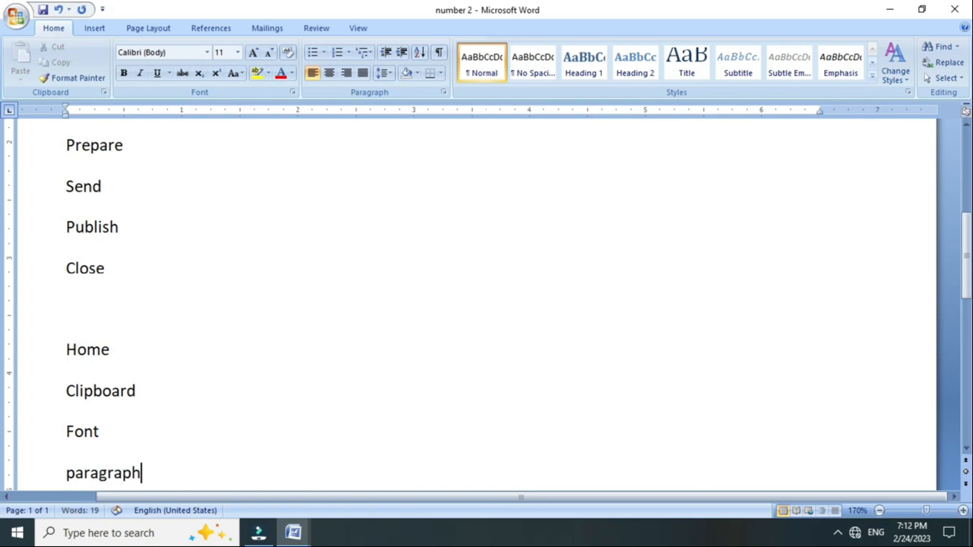
pyautogui.press('Return')
pyautogui.write('styles')
pyautogui.press('Return')
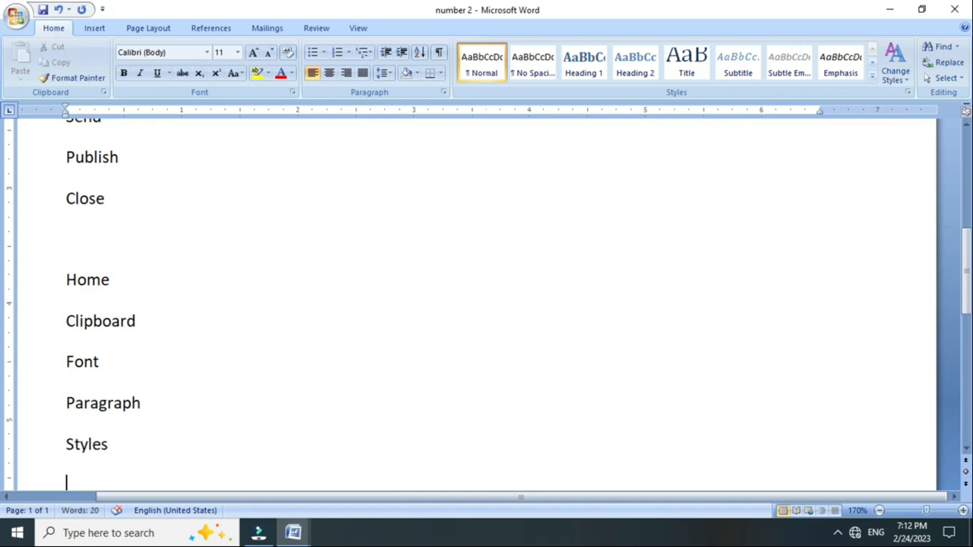
pyautogui.write('edit')
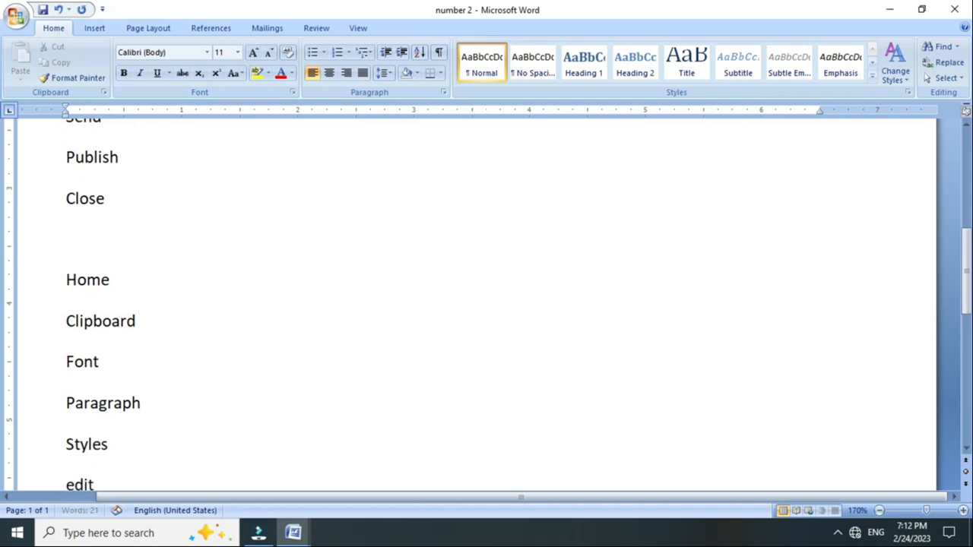
pyautogui.write('ing')
pyautogui.press('Return')
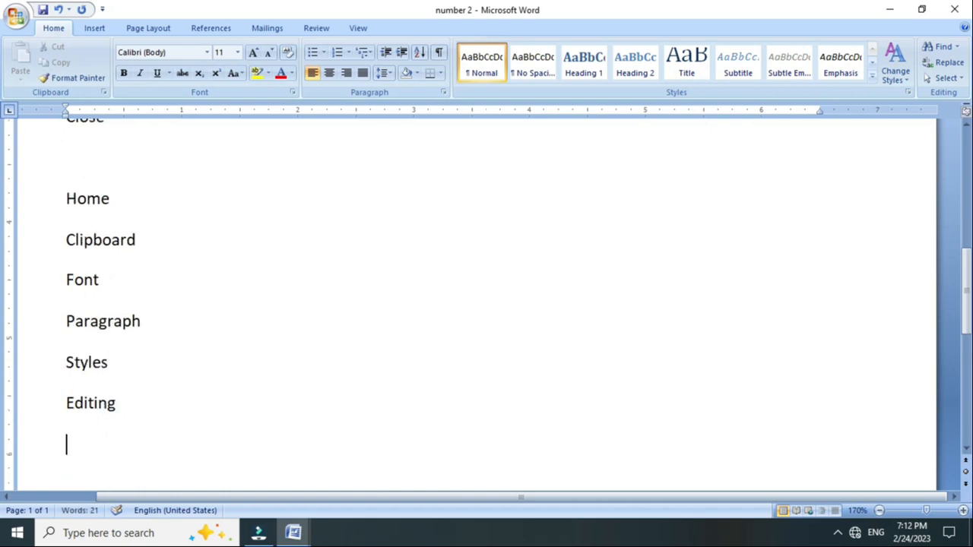
pyautogui.scroll(1, 472, 304)
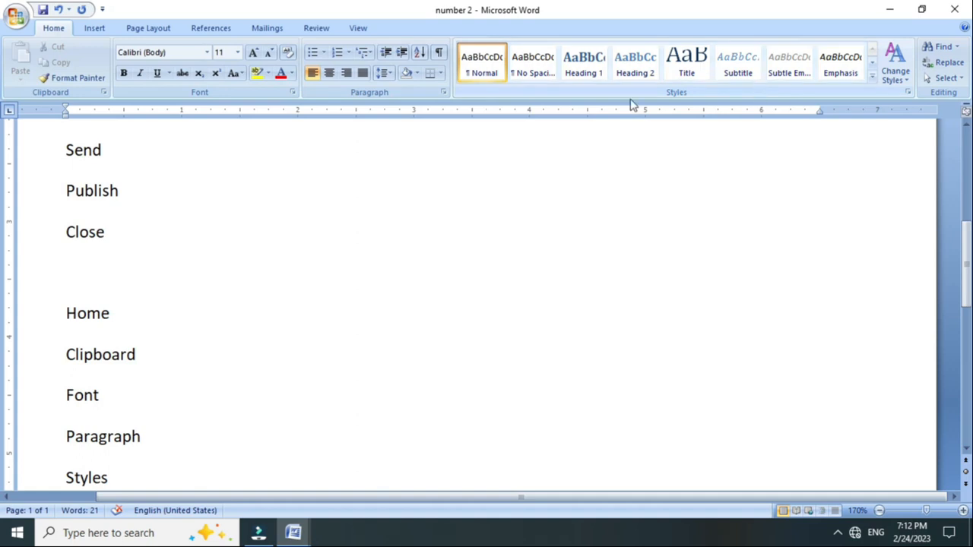
pyautogui.scroll(3, 100, 267)
pyautogui.scroll(-2, 100, 267)
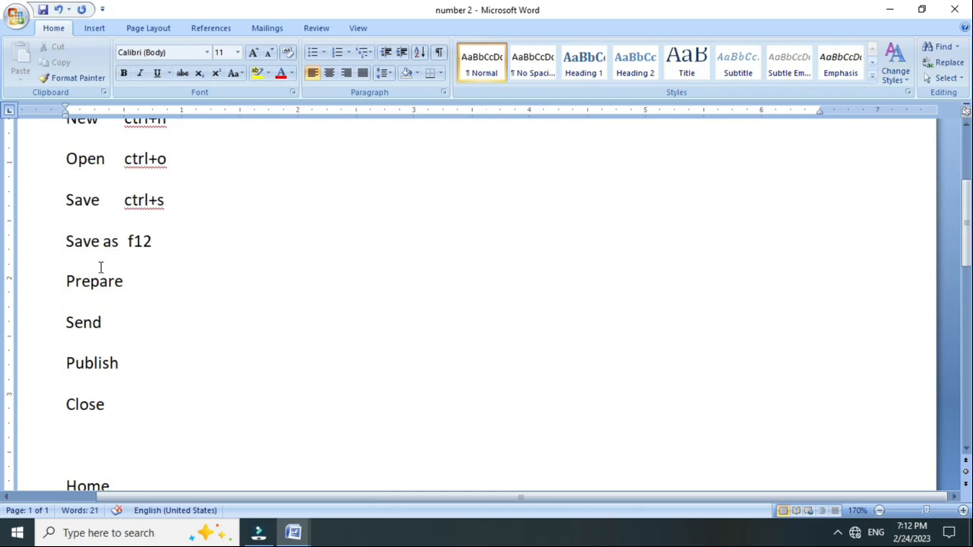